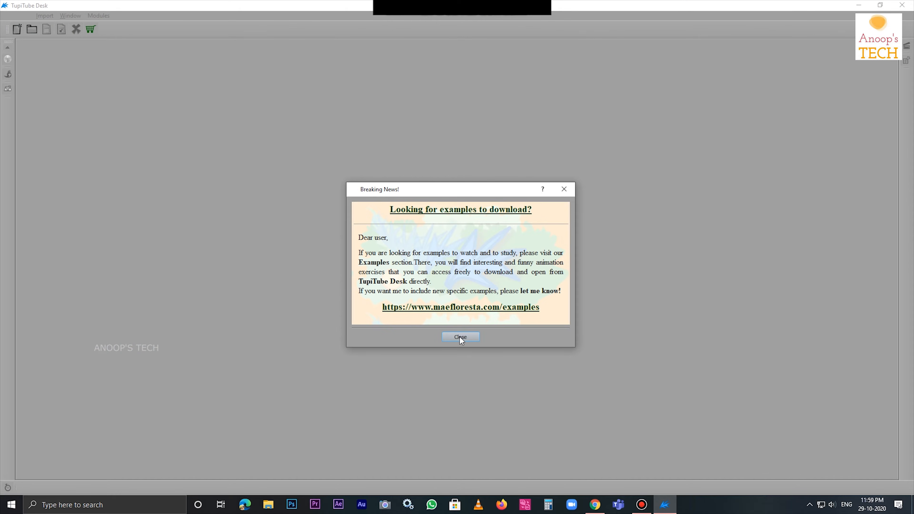
Dismiss the news message and create a new project named "walking" with the default 1080 (Full HD) - 24 preset
click(461, 337)
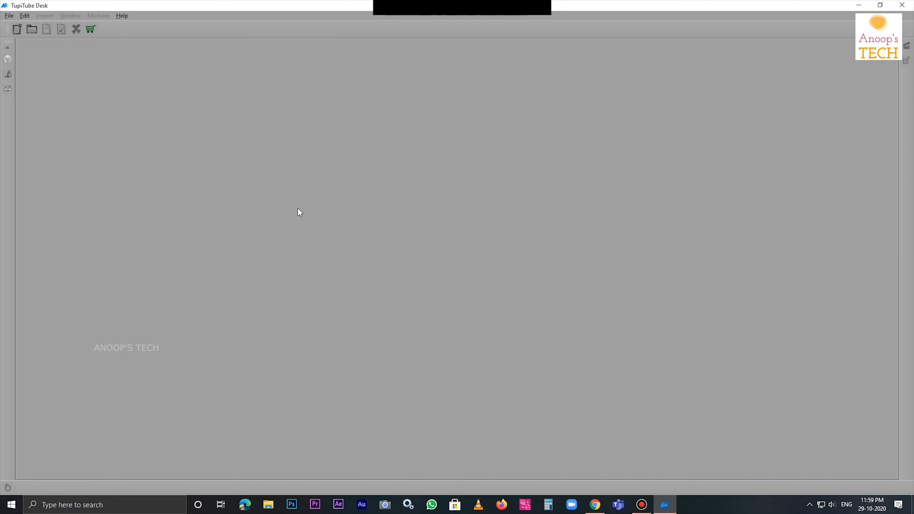
click(18, 30)
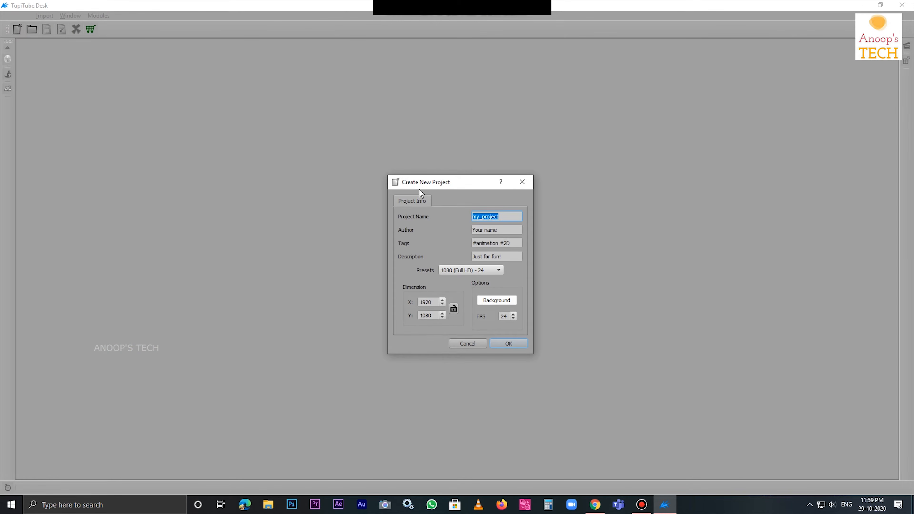
text(walking)
key(Return)
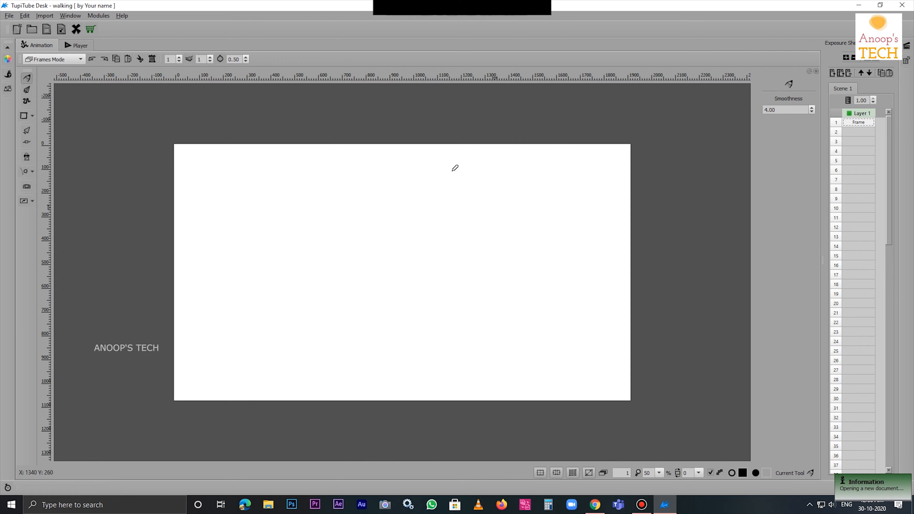
Switch to Static BG Mode and import the bitmap "bg" from the Desktop as the background
click(69, 60)
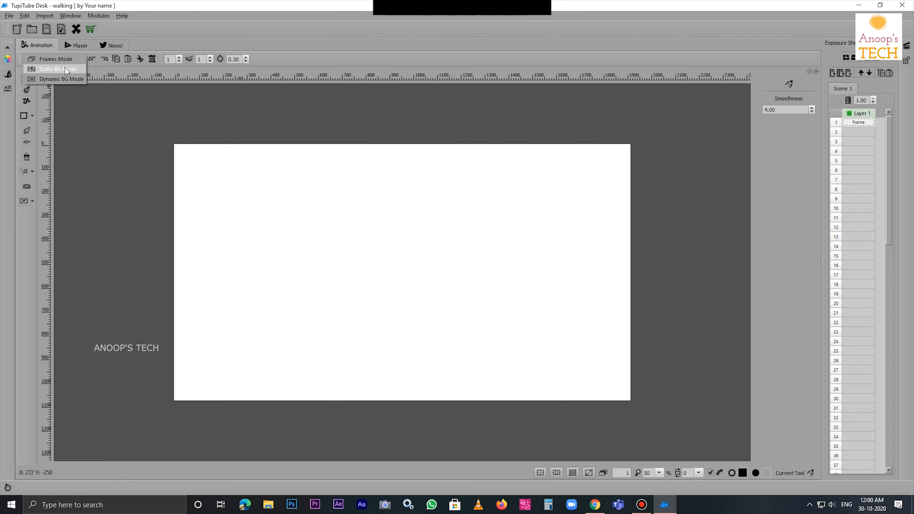
click(73, 69)
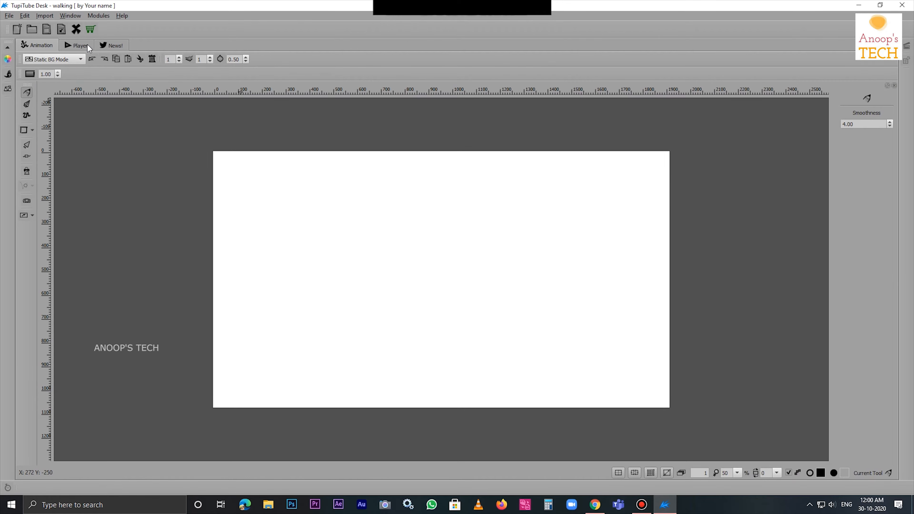
click(50, 17)
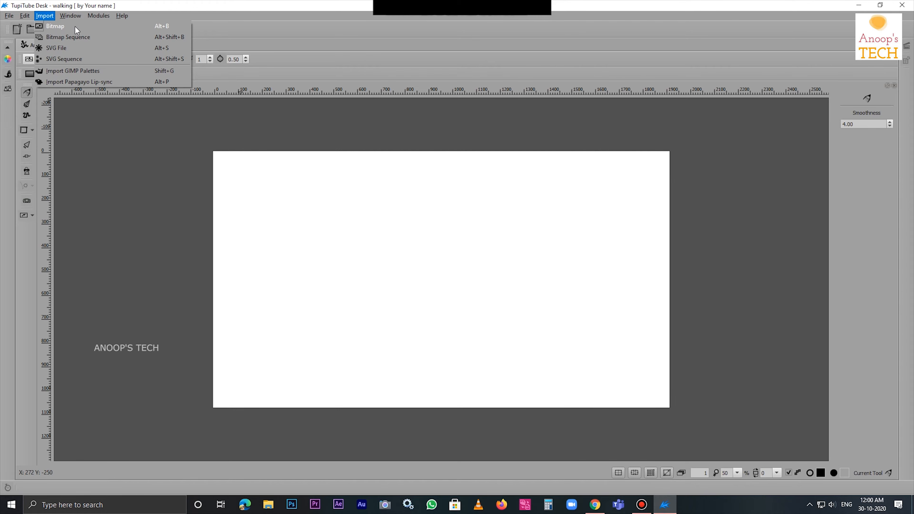
click(63, 28)
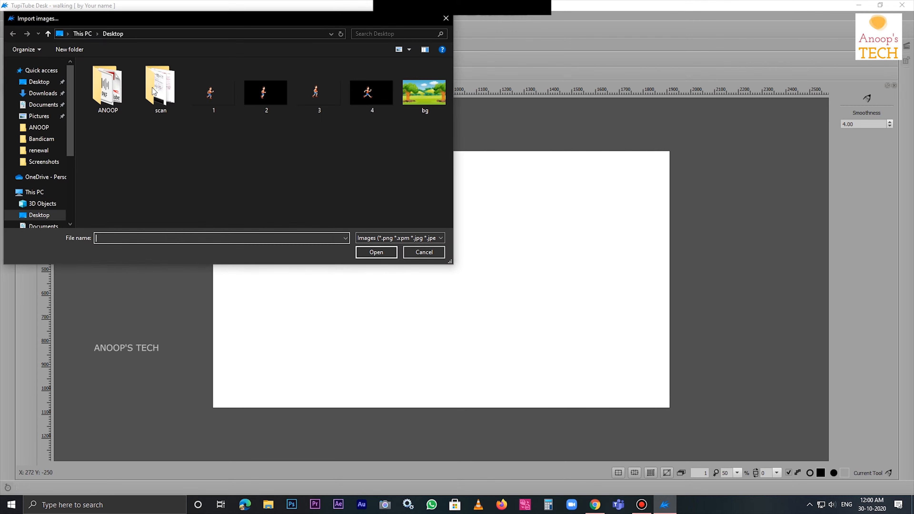
double_click(434, 108)
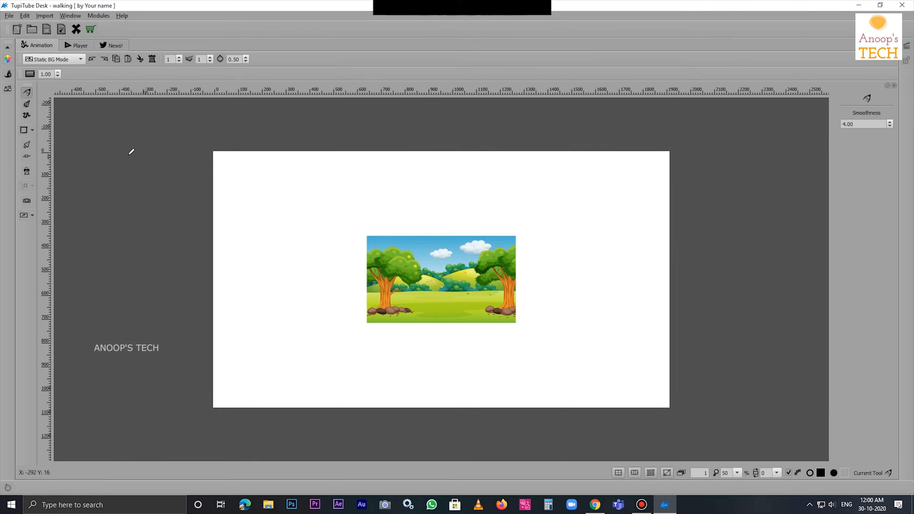
Enlarge the imported background picture with the object selection tool until it covers the whole canvas
click(26, 144)
click(415, 256)
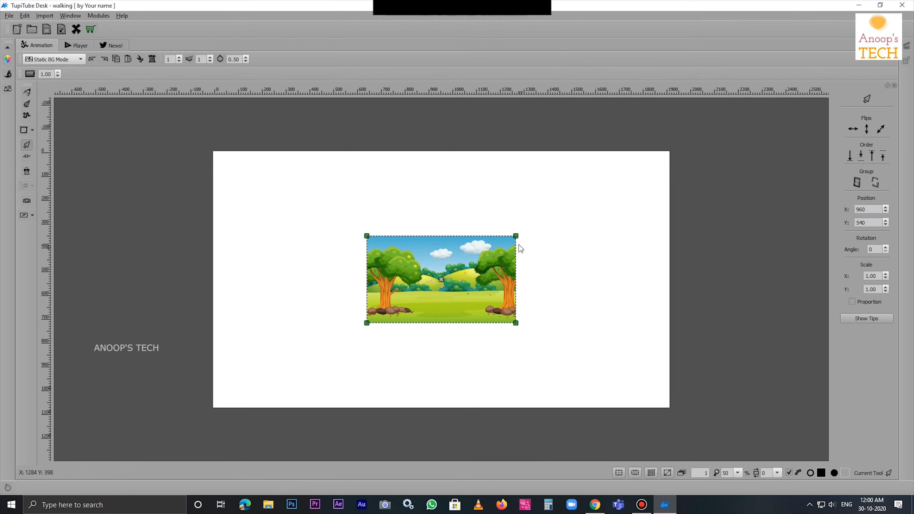
drag(517, 238, 673, 148)
click(735, 200)
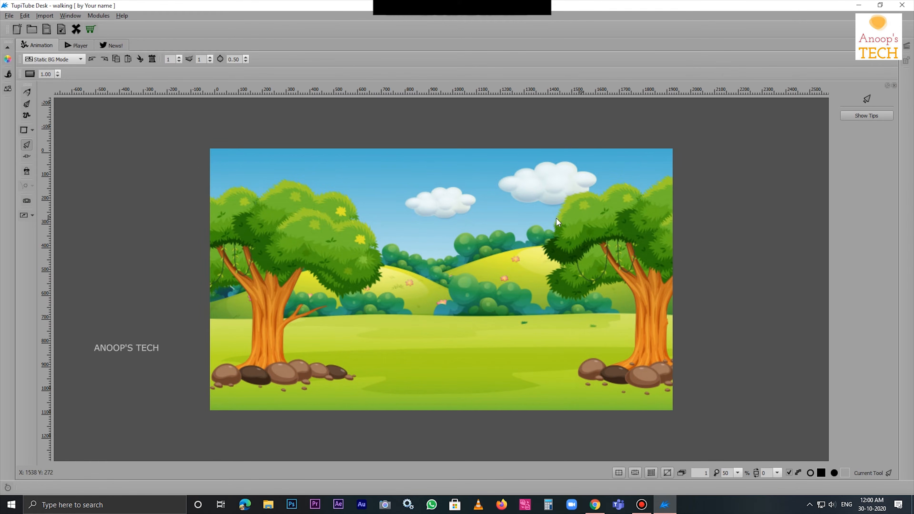
Return to Frames Mode and import the runner bitmap "1" from the Desktop into frame 1
click(71, 60)
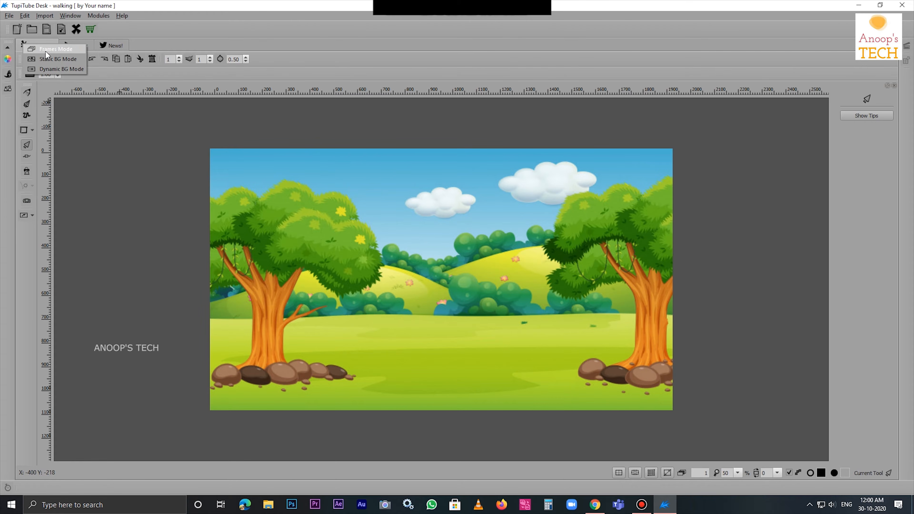
click(69, 50)
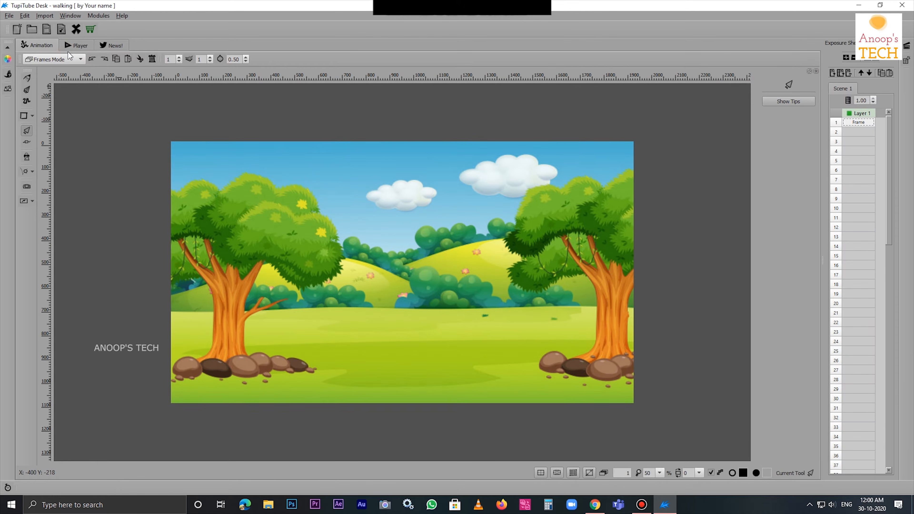
click(45, 16)
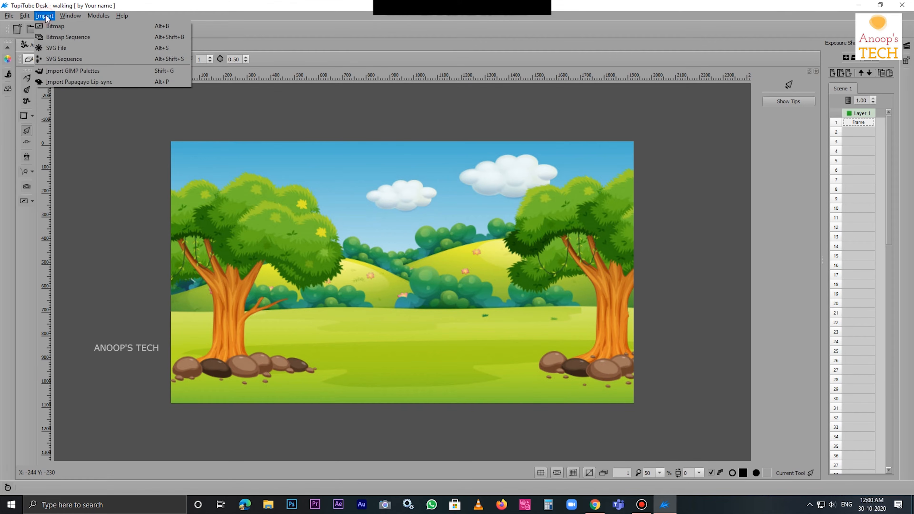
click(65, 27)
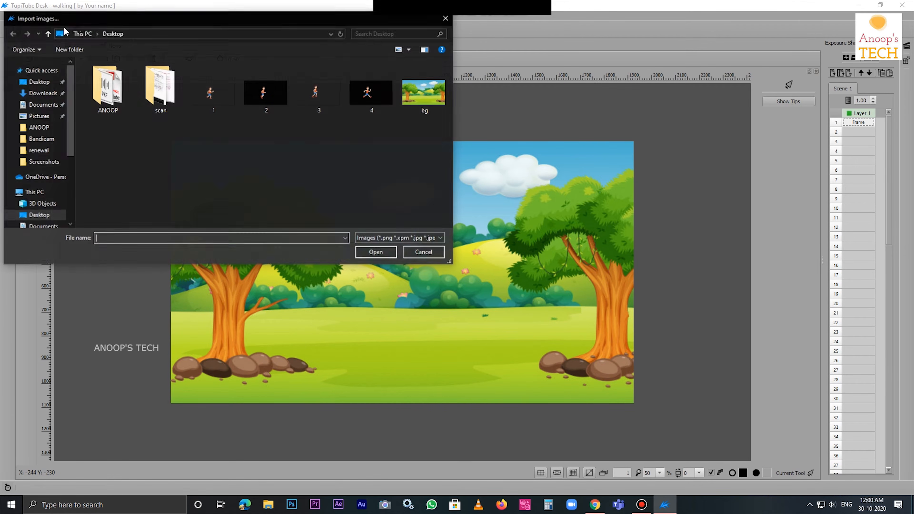
double_click(203, 108)
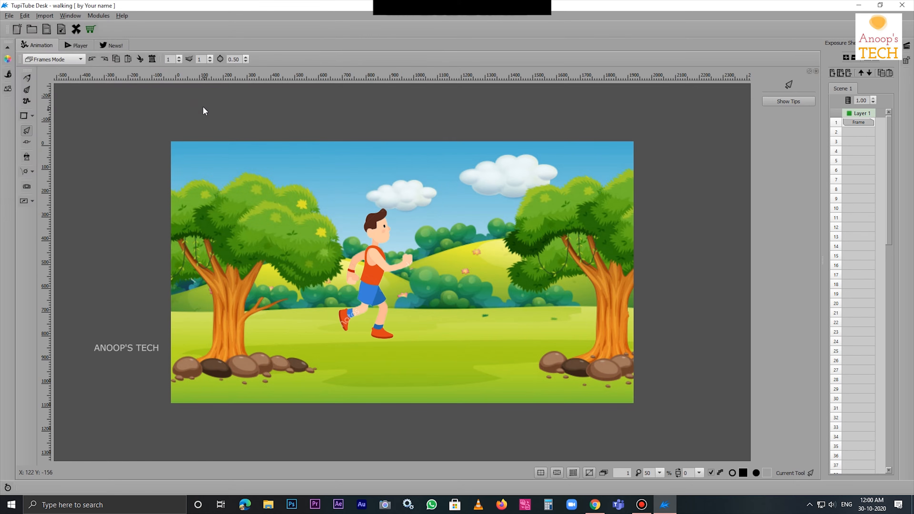
Scale the frame 1 runner down to about 0.87 and place it by the left tree at about X 254, Y 834
drag(385, 246, 229, 311)
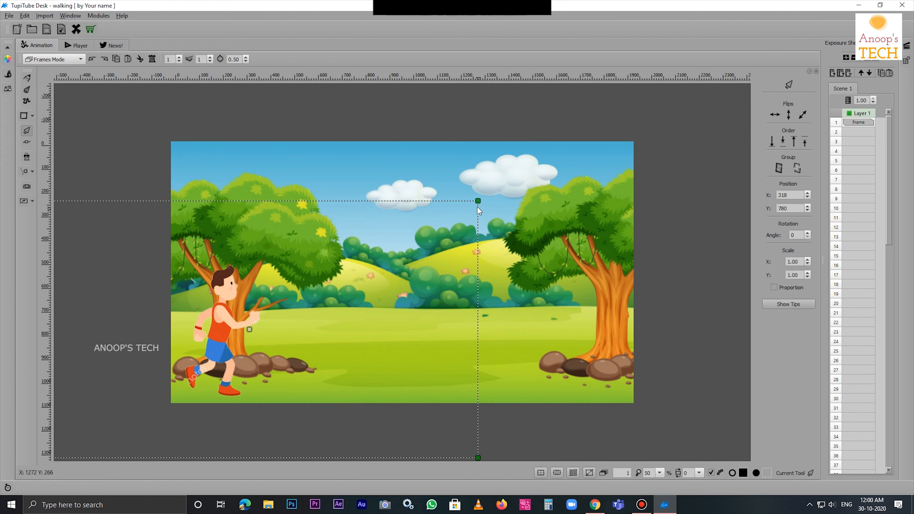
drag(479, 203, 449, 222)
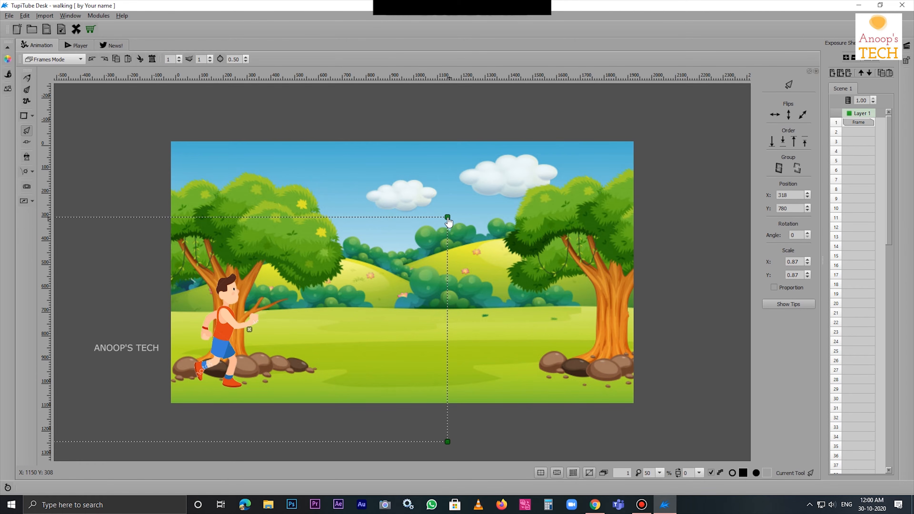
click(232, 320)
drag(231, 320, 216, 332)
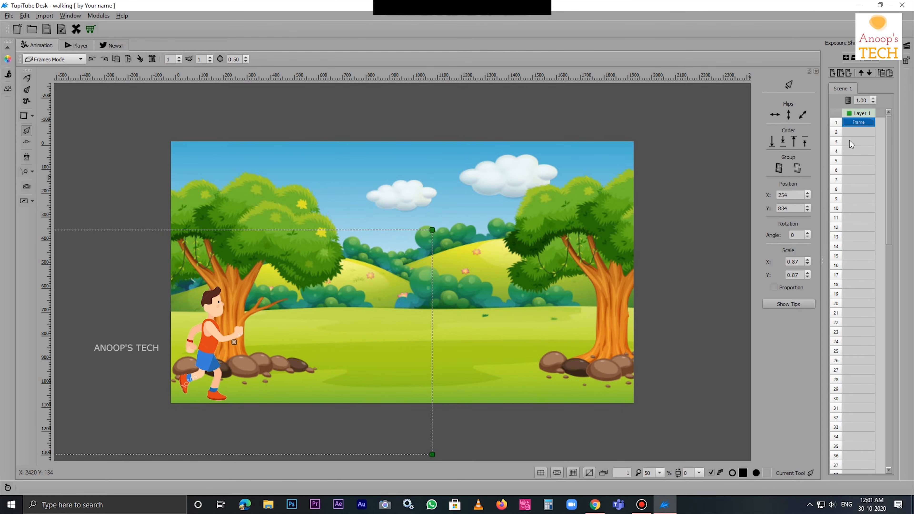
Add frame 2, import the runner bitmap "2" into it and place it ahead of the first runner at about X 522, Y 804
click(858, 132)
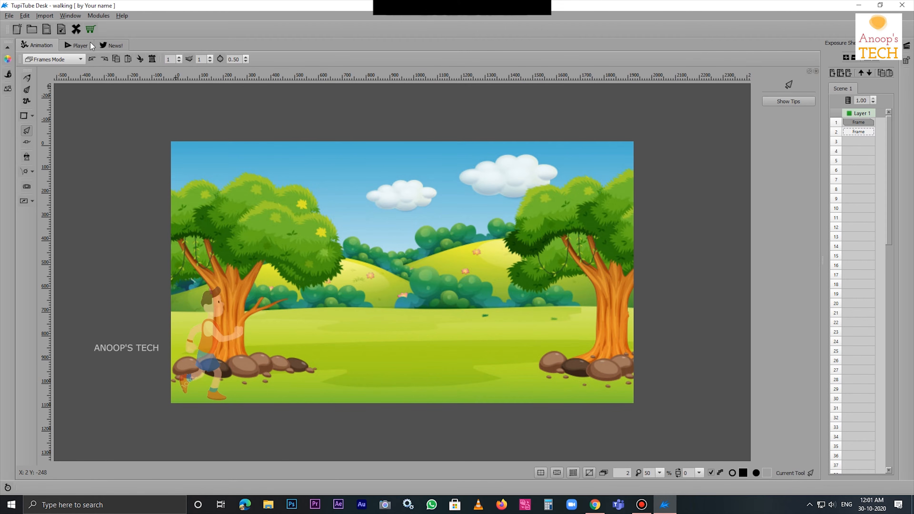
click(44, 15)
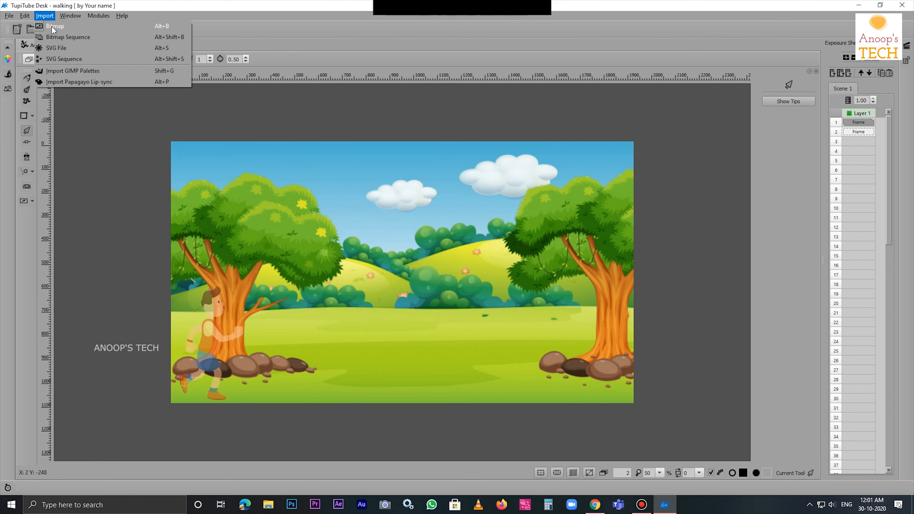
click(52, 28)
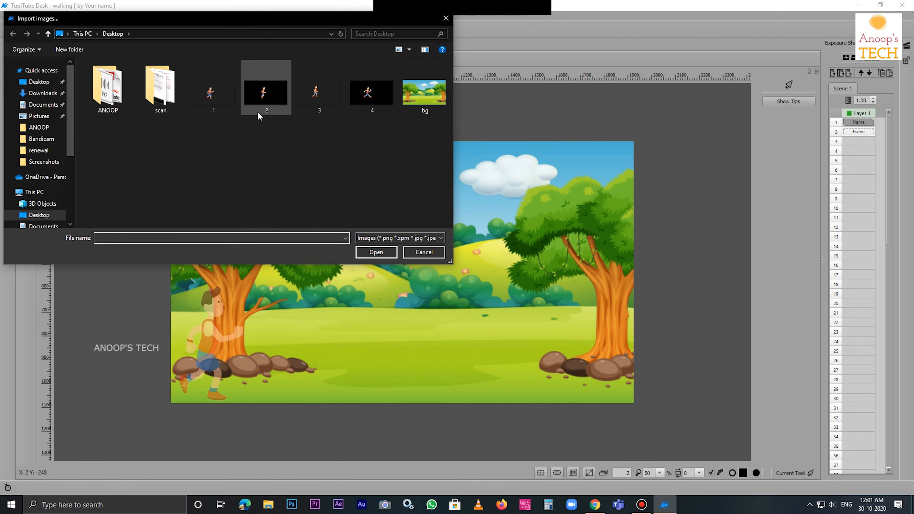
click(276, 104)
double_click(275, 104)
click(407, 292)
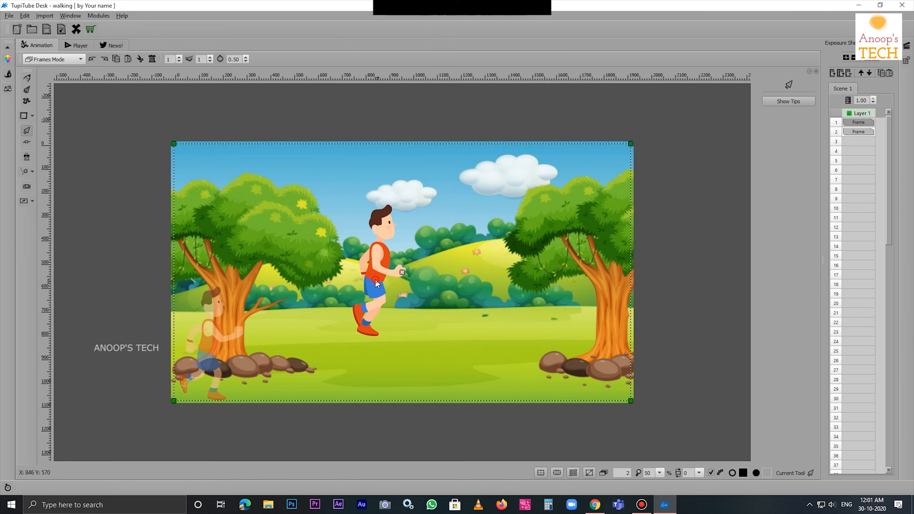
drag(374, 283, 270, 346)
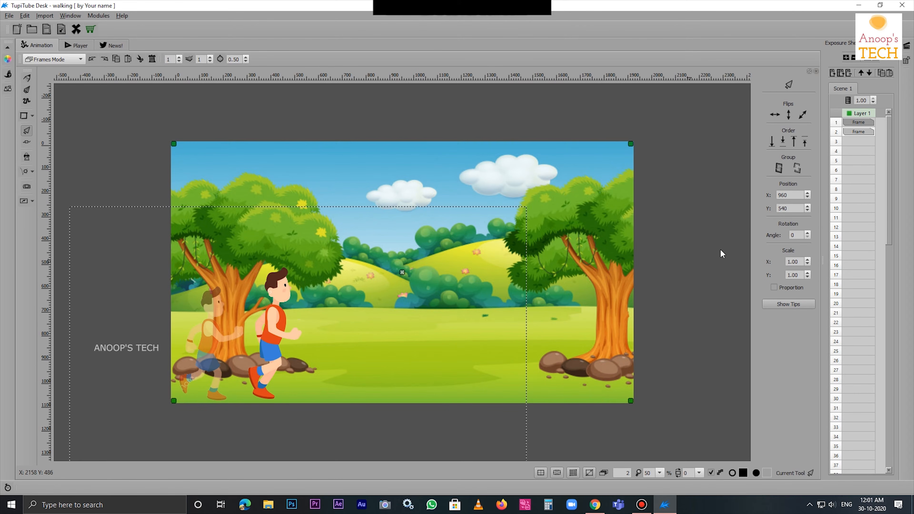
Check the frame 1 runner's scale and set the frame 2 runner's X scale to 0.87
click(859, 122)
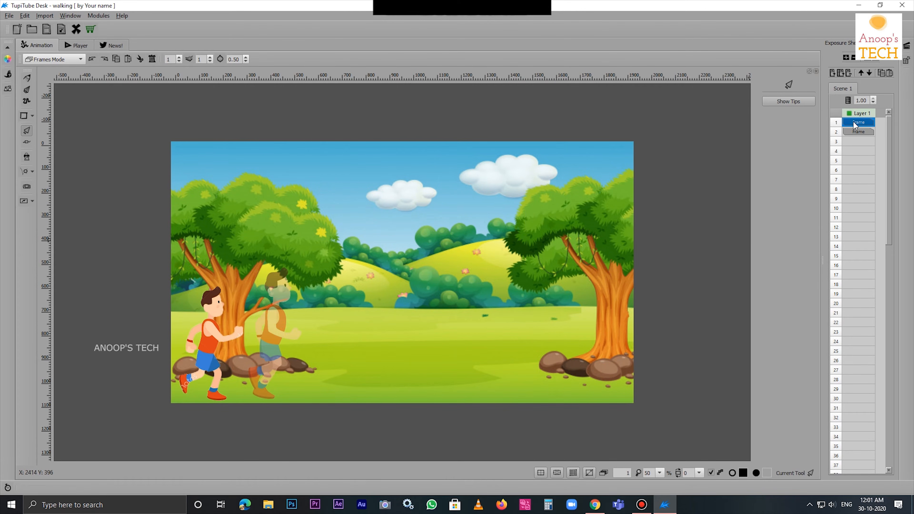
click(209, 344)
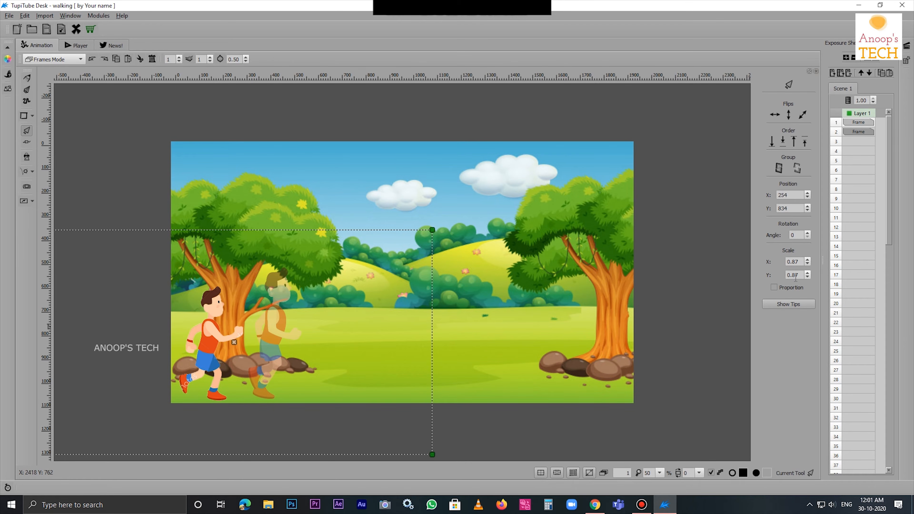
click(855, 133)
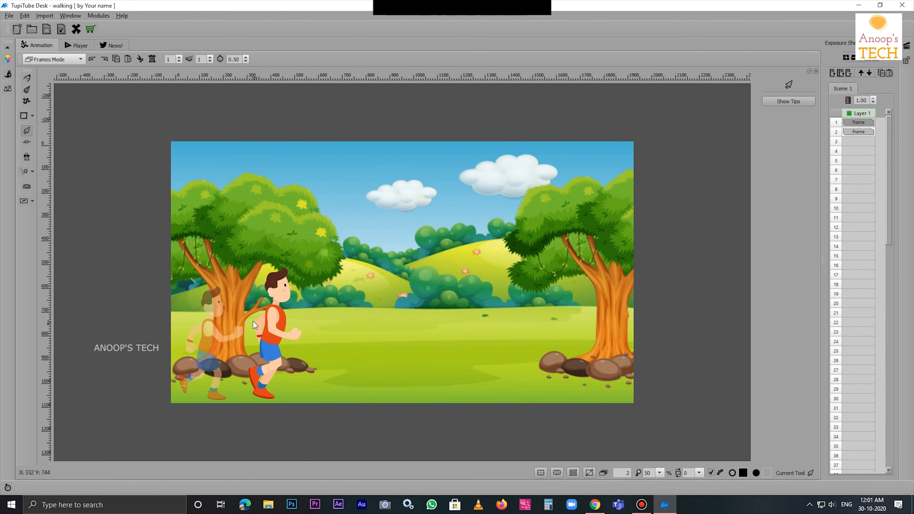
click(282, 328)
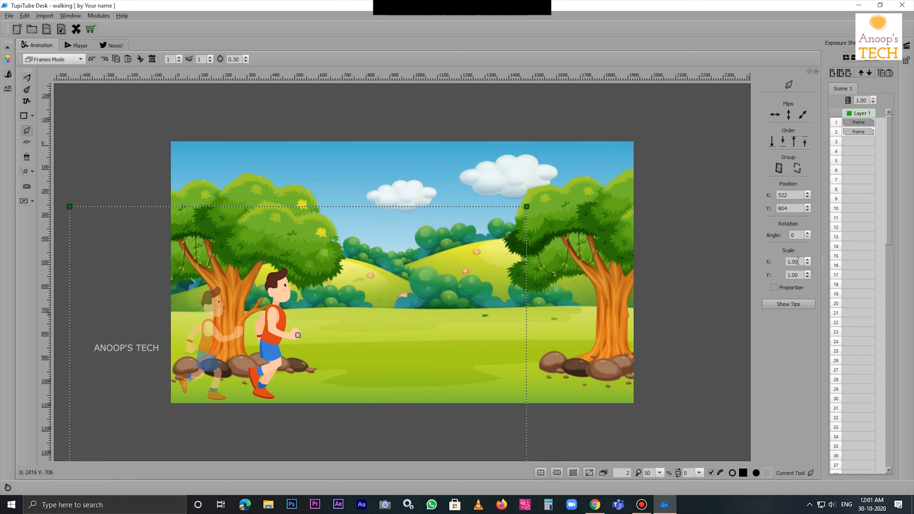
double_click(798, 262)
text(0.8)
key(Return)
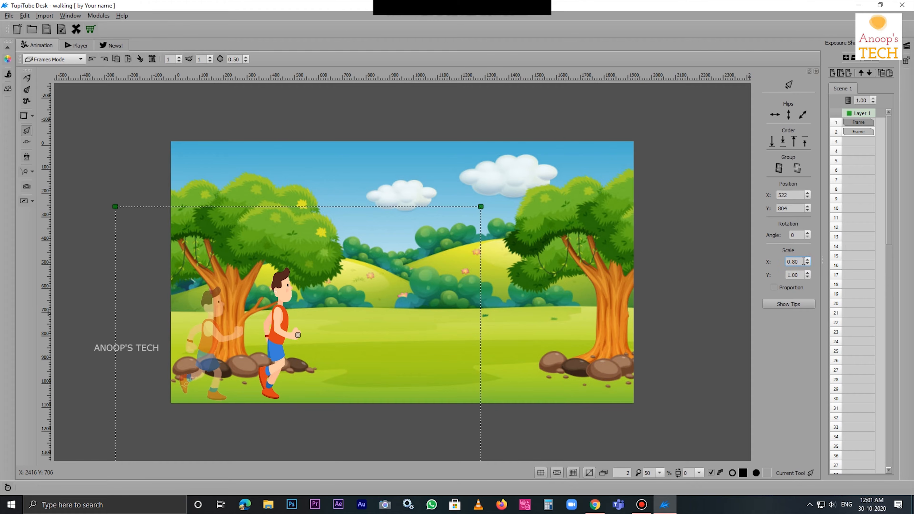
text(7)
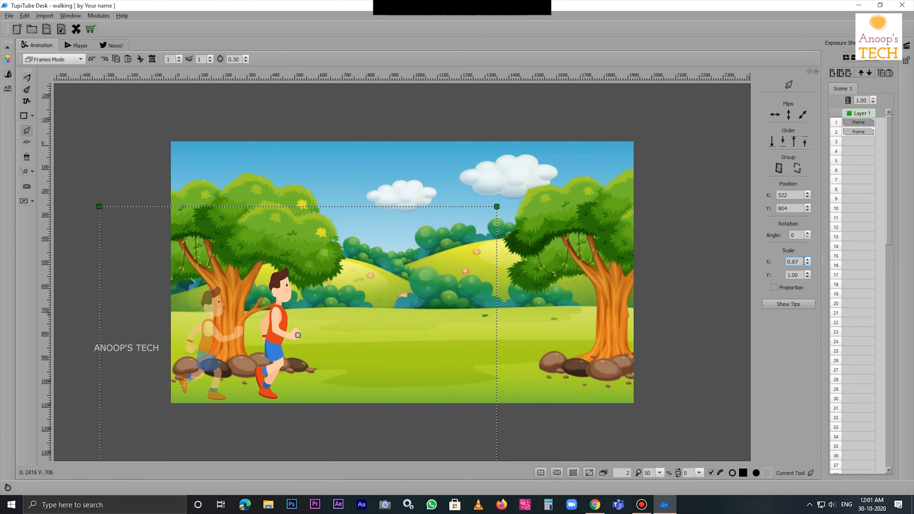
Set the frame 2 runner's Y scale to 0.87 and move it closer to the frame 1 runner, level with its feet
drag(804, 275, 784, 276)
text(0.8)
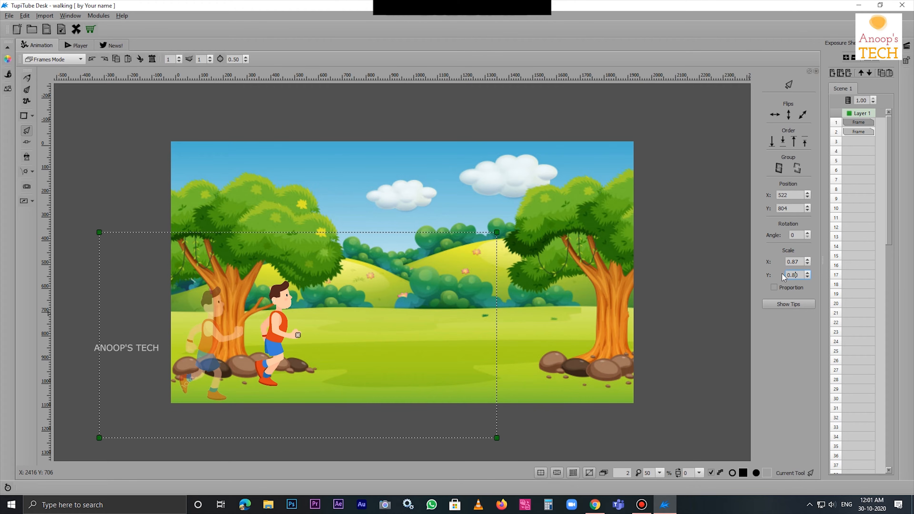
text(7)
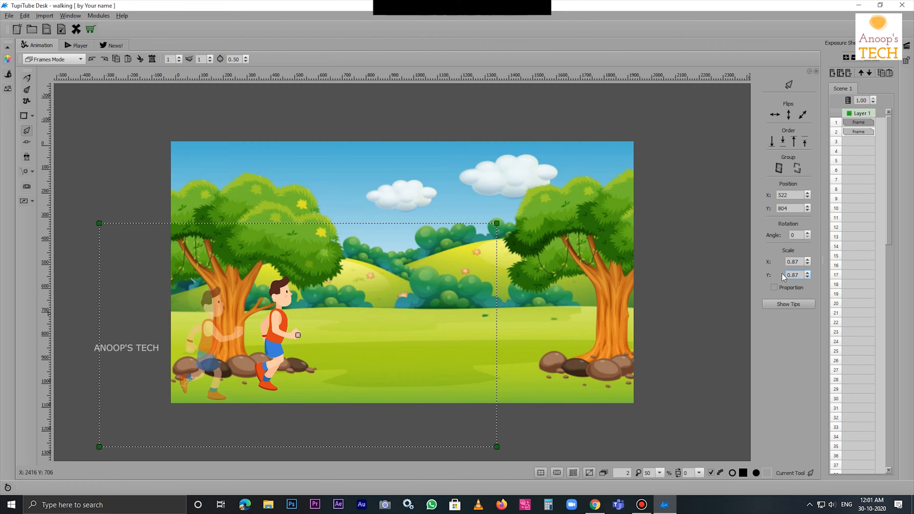
click(275, 335)
drag(276, 333, 248, 339)
Add frame 3, import the runner bitmap "3" into it and place it ahead of the second runner at about X 714, Y 852
click(857, 142)
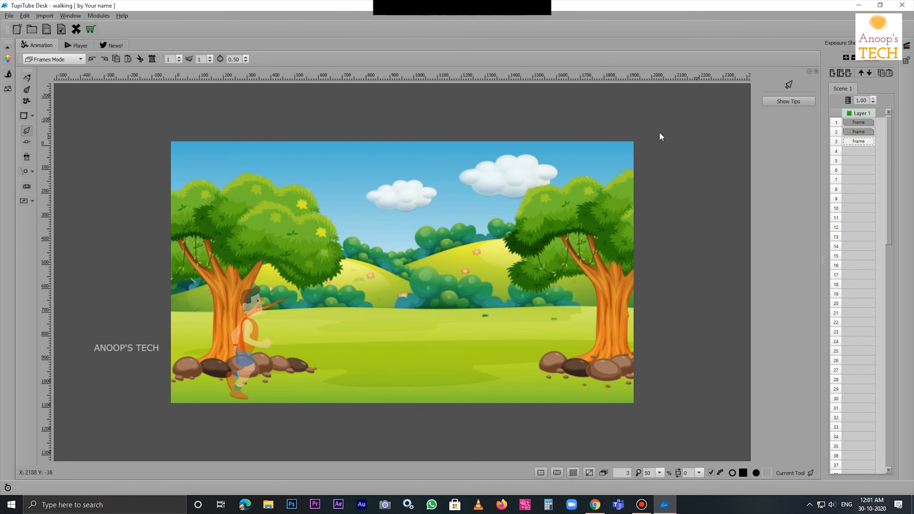
click(44, 16)
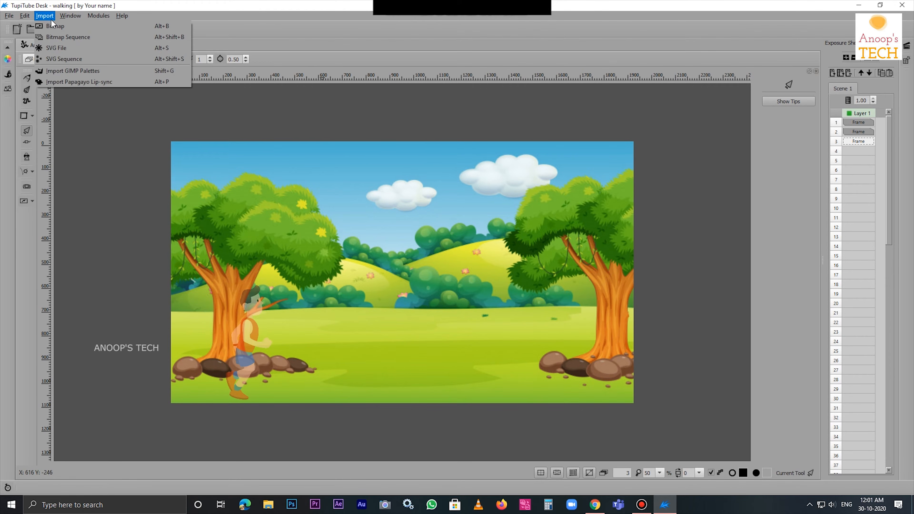
click(142, 53)
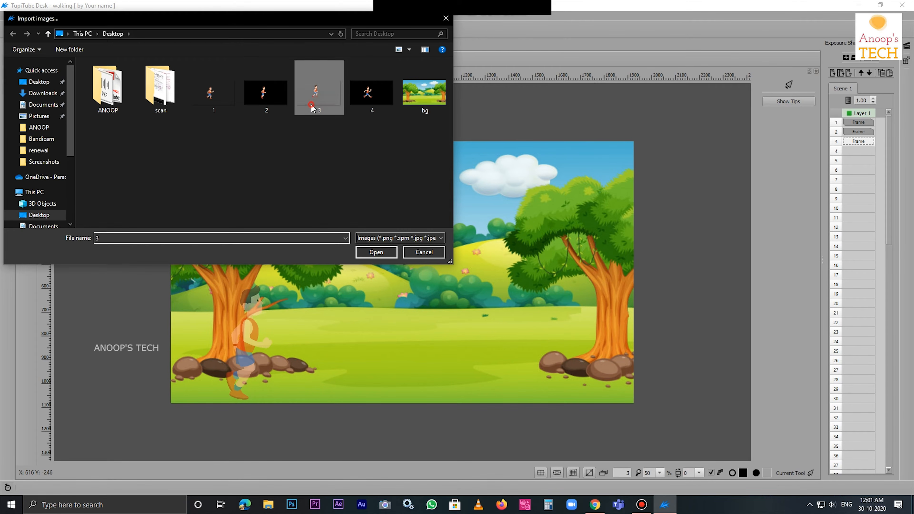
double_click(316, 92)
drag(375, 251, 318, 325)
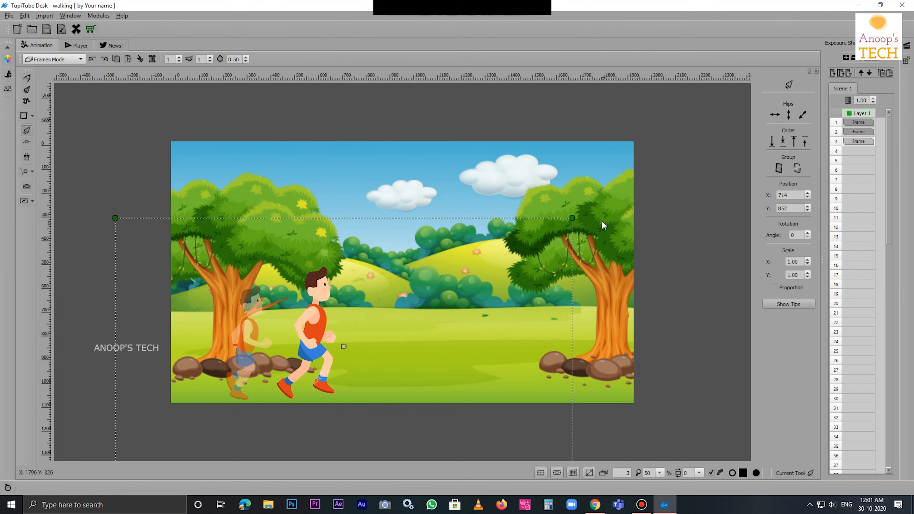
Set the frame 3 runner's X and Y scale to 0.87 and move it back to about X 578, Y 890
drag(804, 261, 772, 264)
text(0.8)
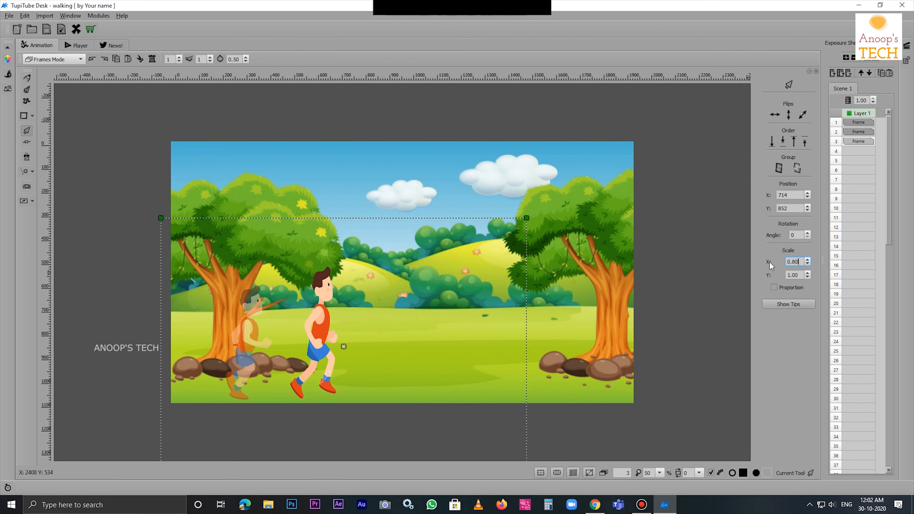
text(7)
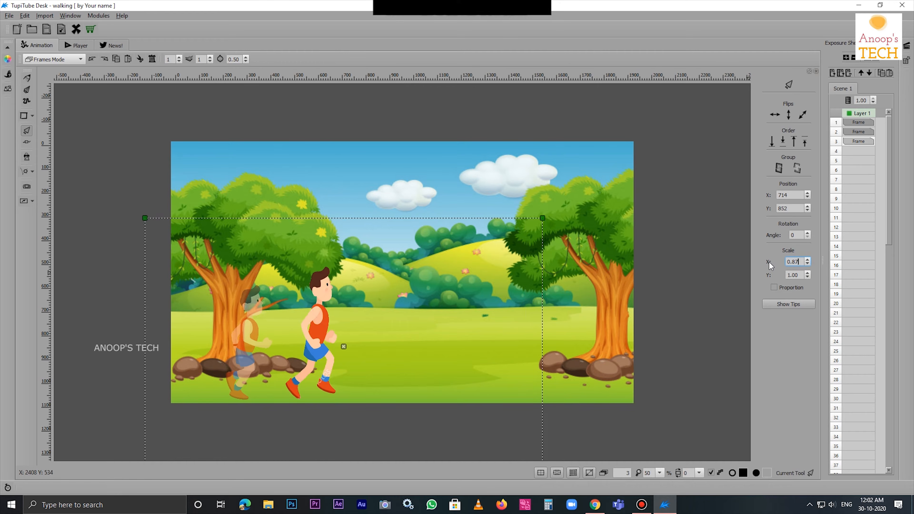
double_click(799, 276)
text(.8)
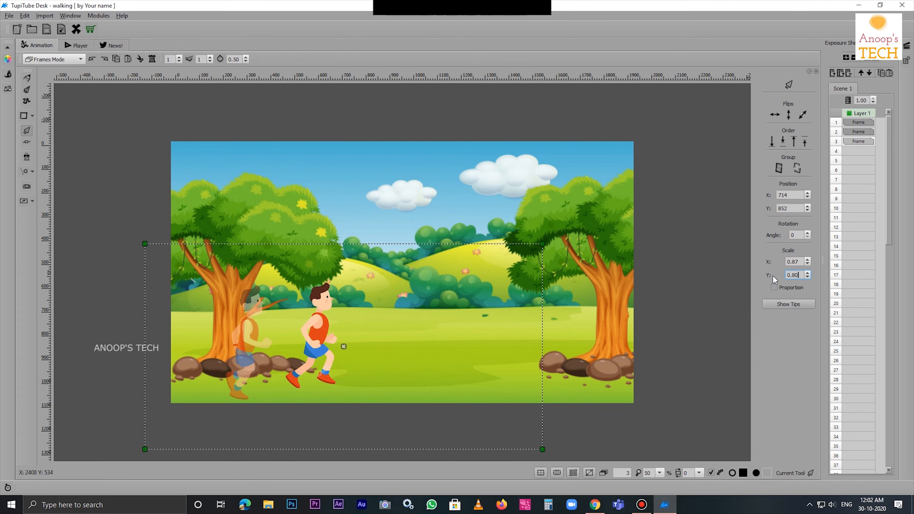
text(7)
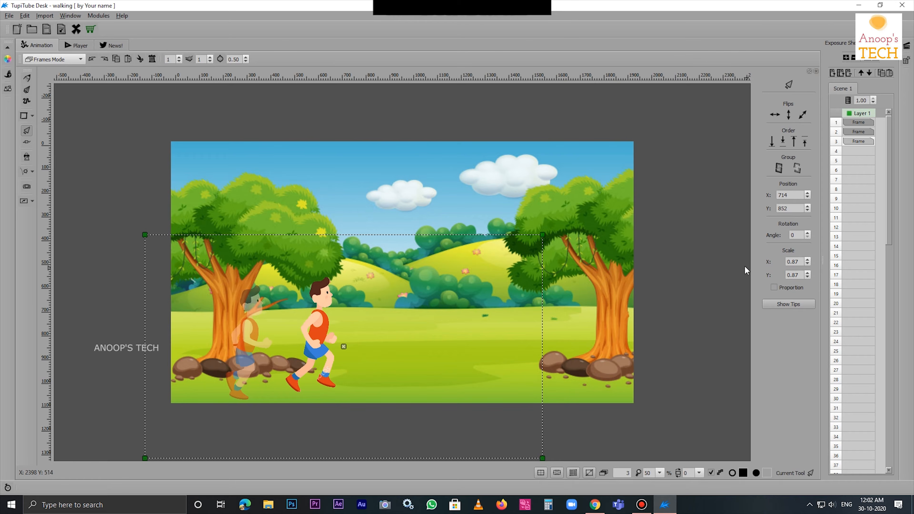
drag(320, 332, 286, 337)
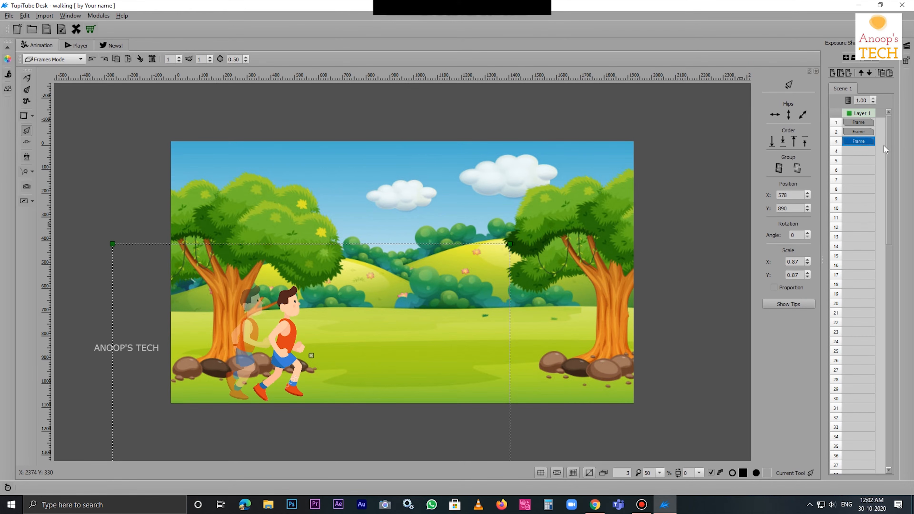
Add frame 4, import the next runner bitmap into it and place it ahead of the third runner at about X 904, Y 834
click(872, 151)
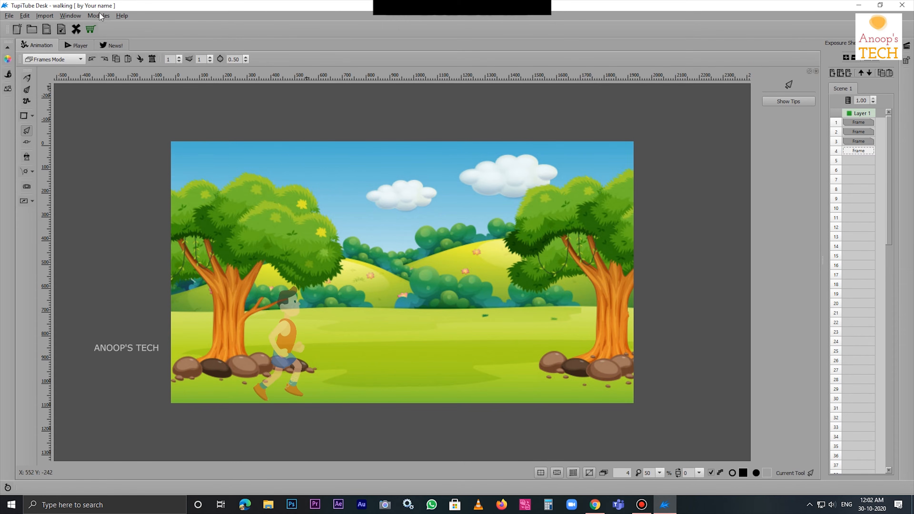
click(45, 15)
click(50, 30)
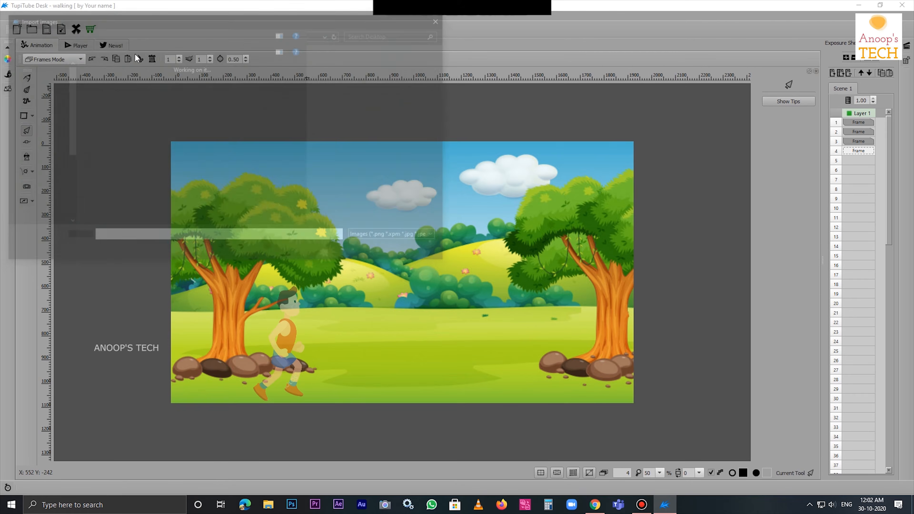
double_click(356, 106)
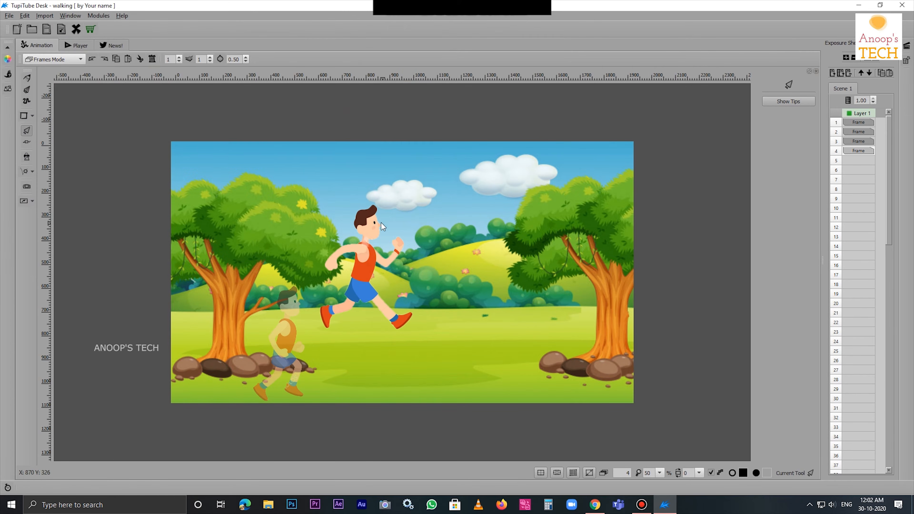
click(370, 266)
click(369, 256)
drag(363, 281, 351, 361)
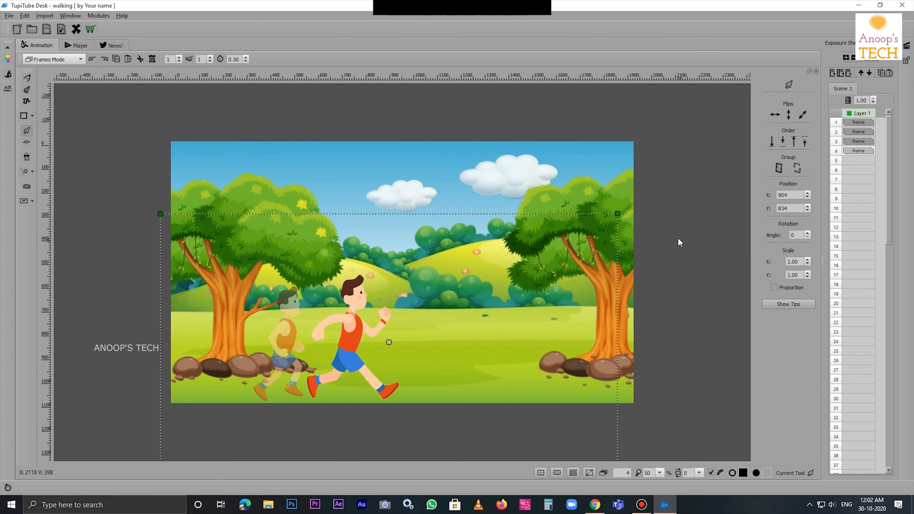
Set the frame 4 runner's X and Y scale to 0.87 and move it to about X 770, Y 864
double_click(800, 263)
text(0.8)
key(BackSpace)
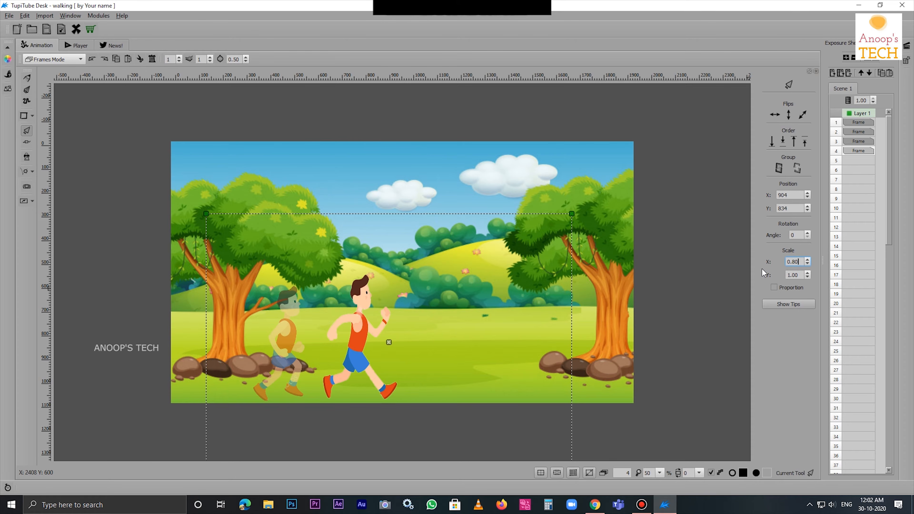
text(7)
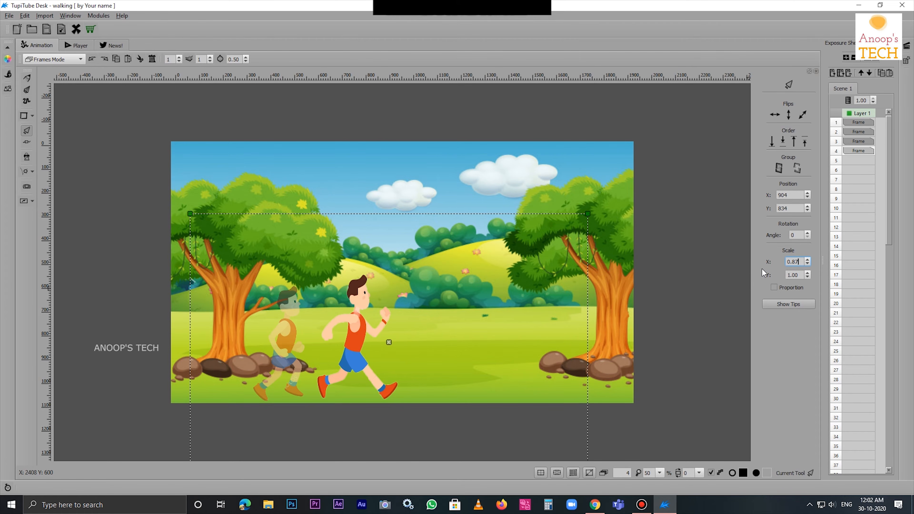
double_click(787, 276)
text(0.8)
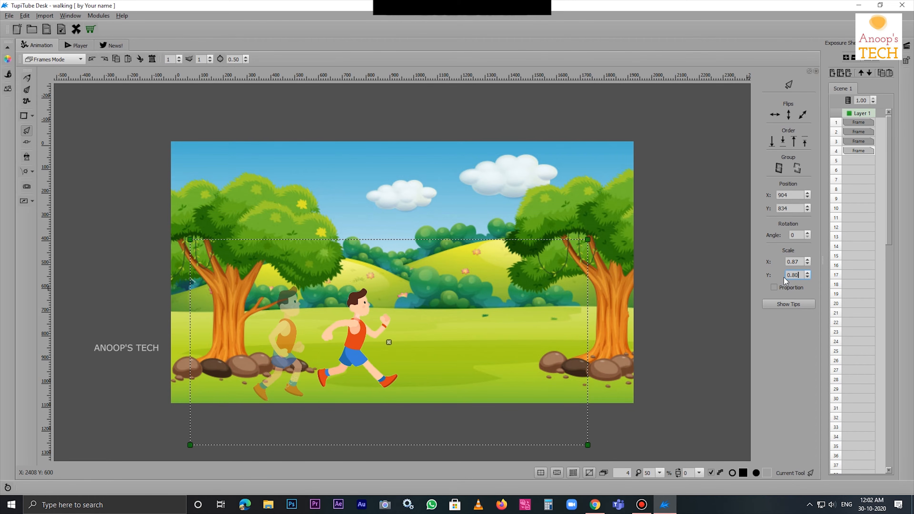
text(7)
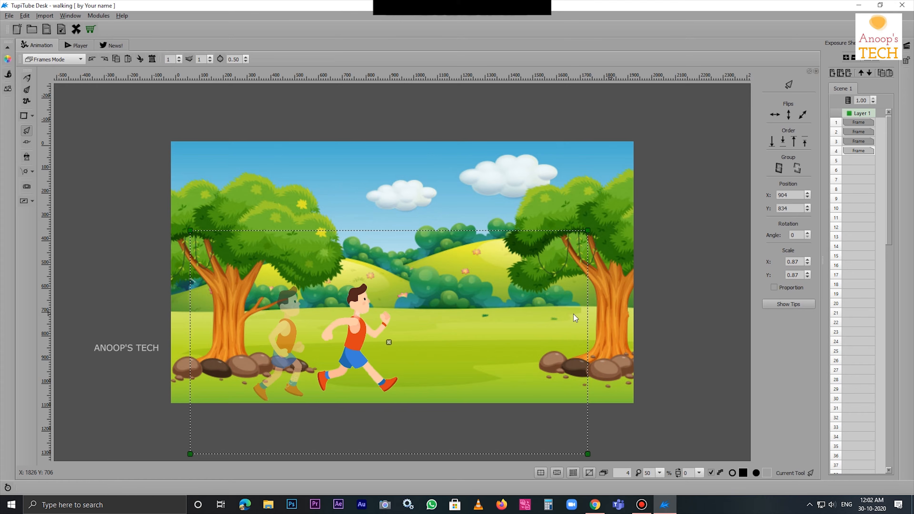
drag(355, 343, 317, 348)
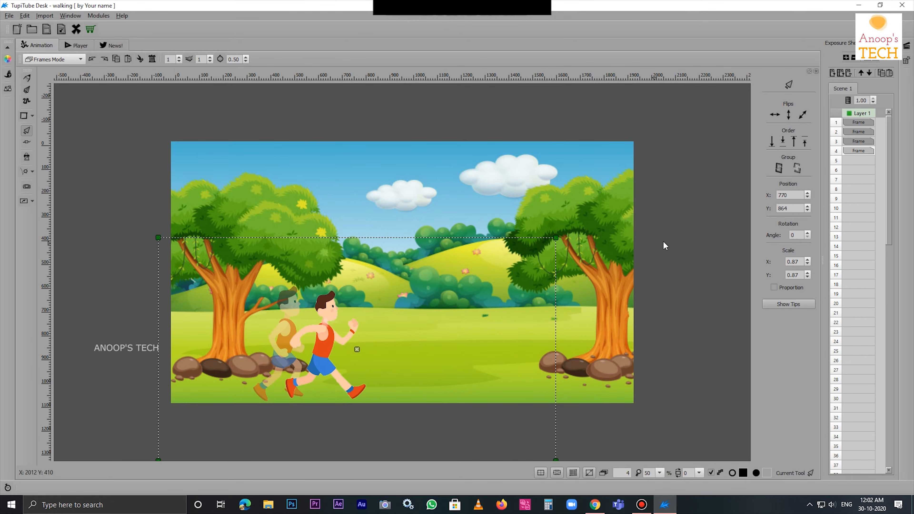
Copy frame 1 and paste it into a new frame 5
click(858, 150)
right_click(856, 123)
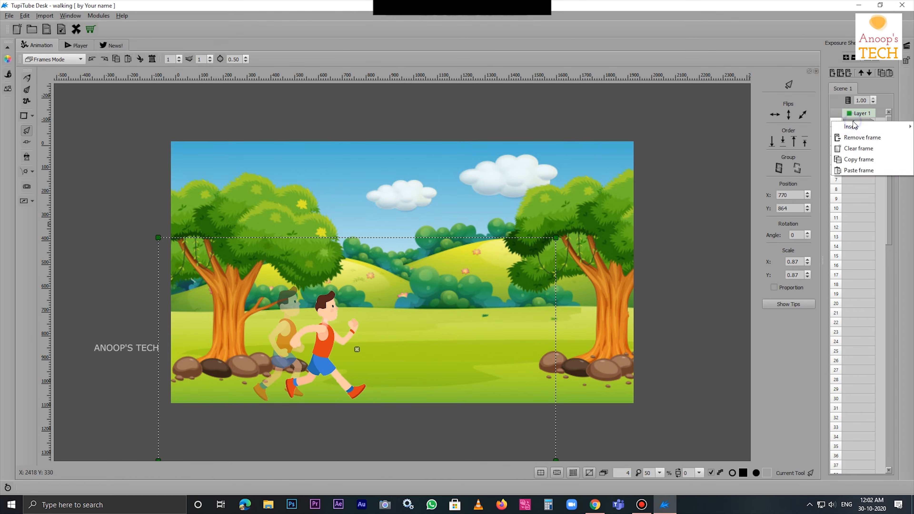
click(717, 118)
click(857, 123)
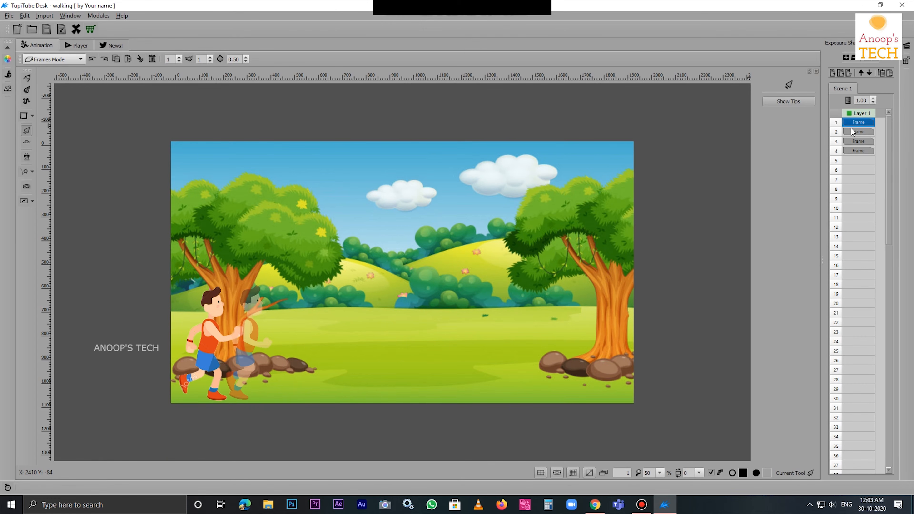
right_click(854, 124)
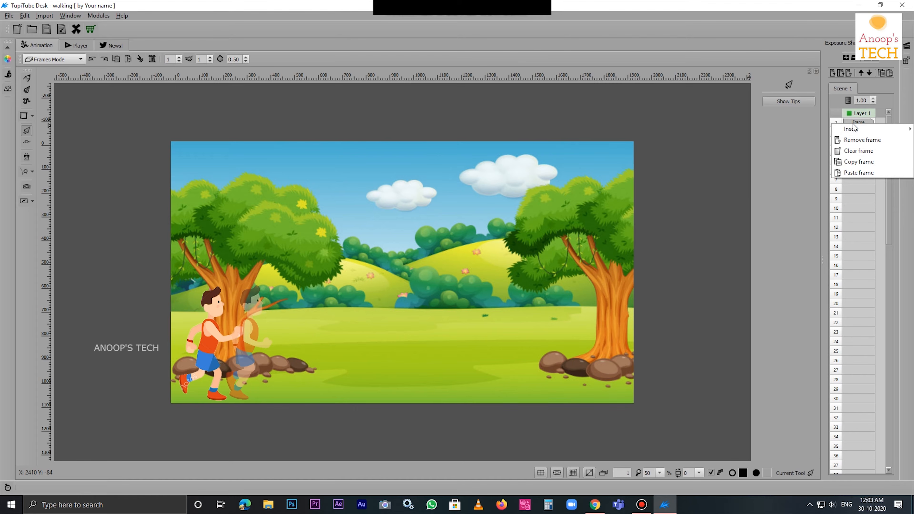
click(867, 163)
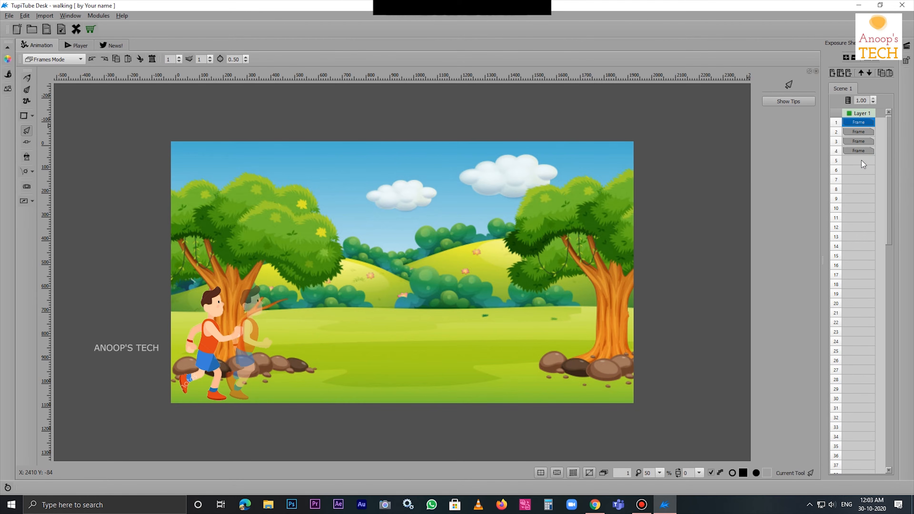
click(863, 164)
right_click(863, 164)
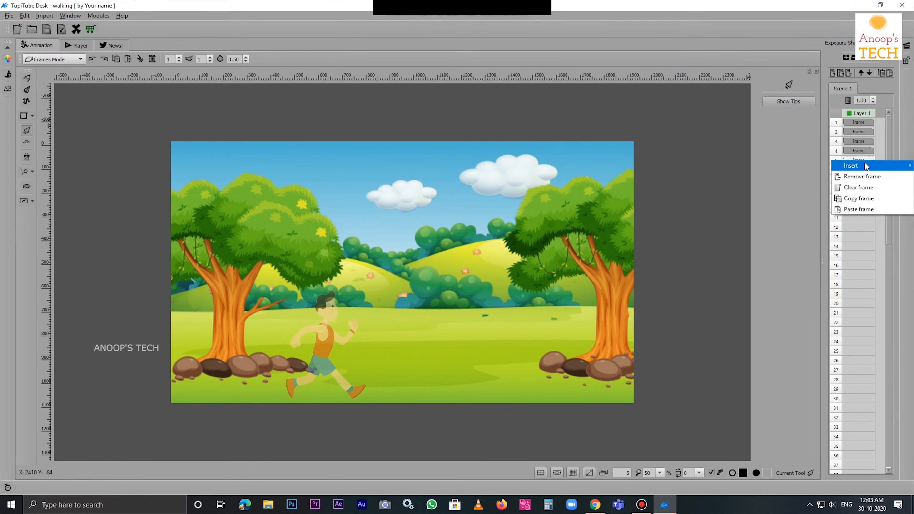
click(859, 208)
Move the pasted frame 5 runner ahead of the frame 4 runner to about X 954, Y 838
click(204, 352)
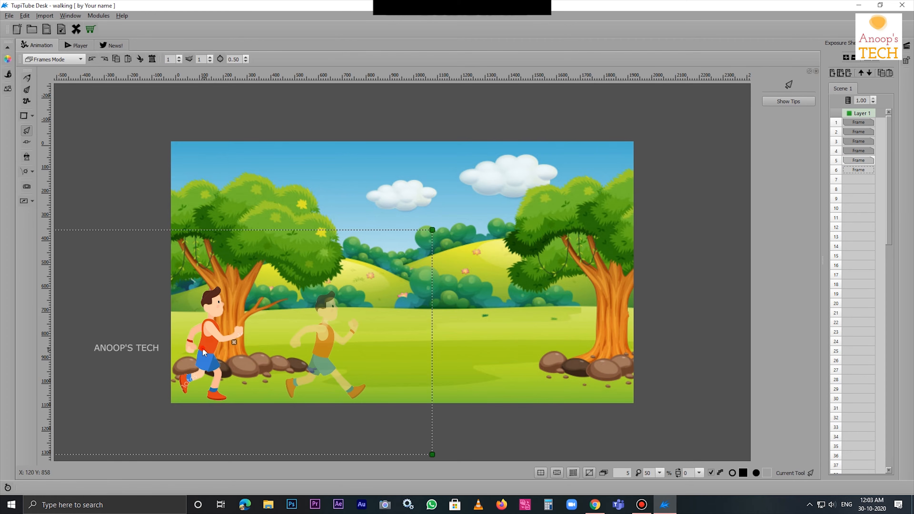
drag(204, 352, 360, 347)
drag(371, 354, 372, 354)
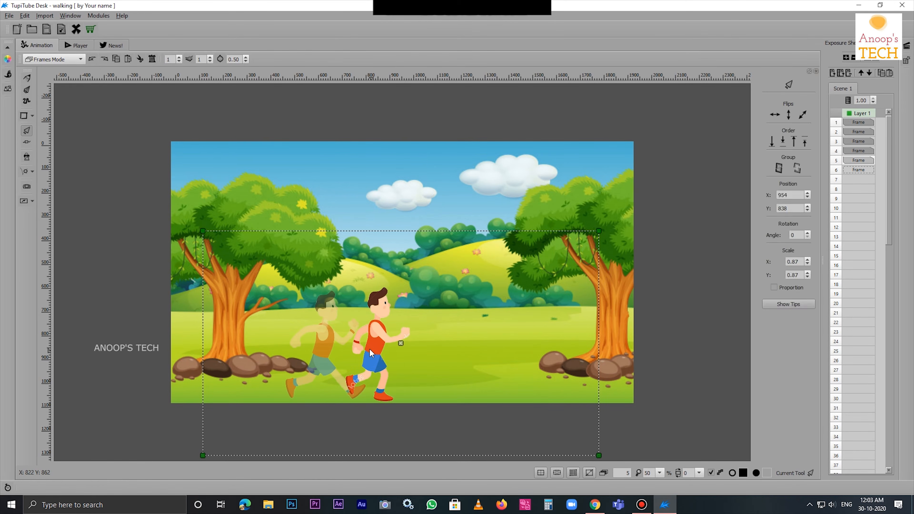
Copy frame 2 into frame 6 and move its runner ahead of the frame 5 runner to about X 1076, Y 844
right_click(860, 133)
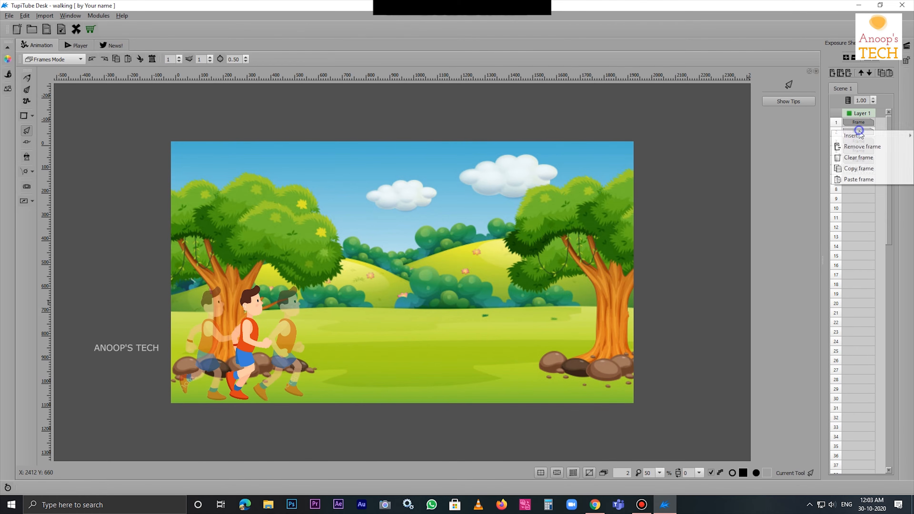
click(857, 170)
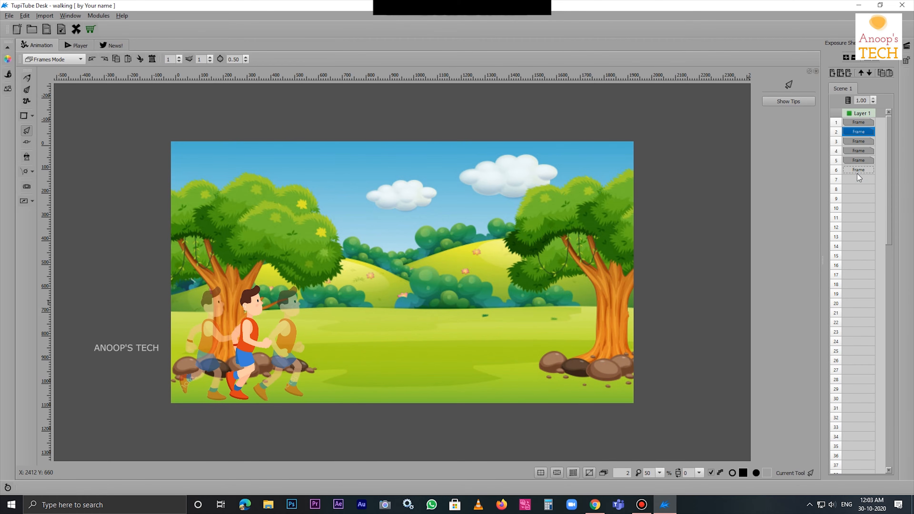
click(859, 171)
right_click(859, 171)
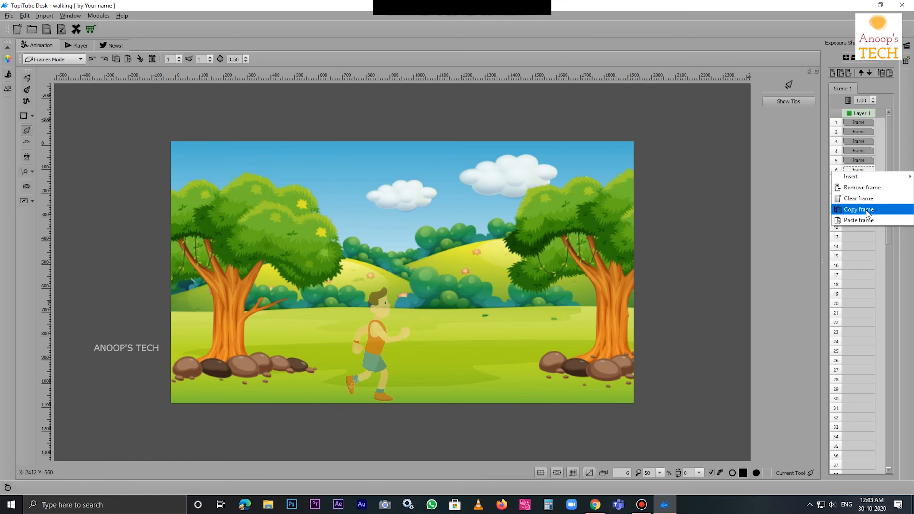
click(862, 220)
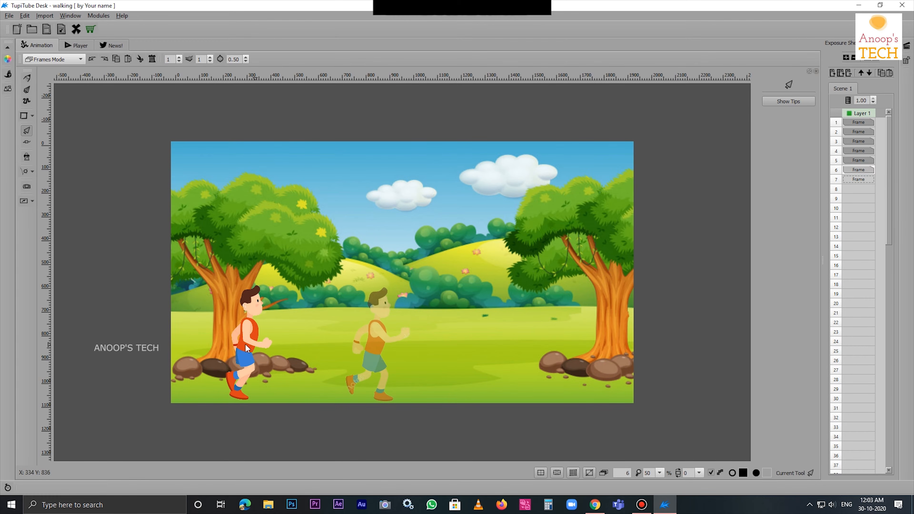
drag(246, 349, 403, 347)
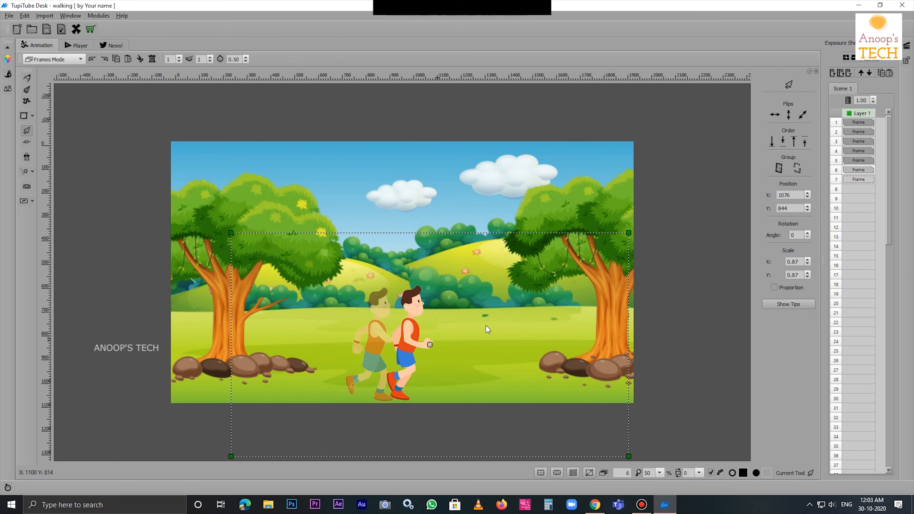
Copy frame 3 into frame 7 and move its runner ahead of the frame 6 runner to about X 1234, Y 894
click(858, 143)
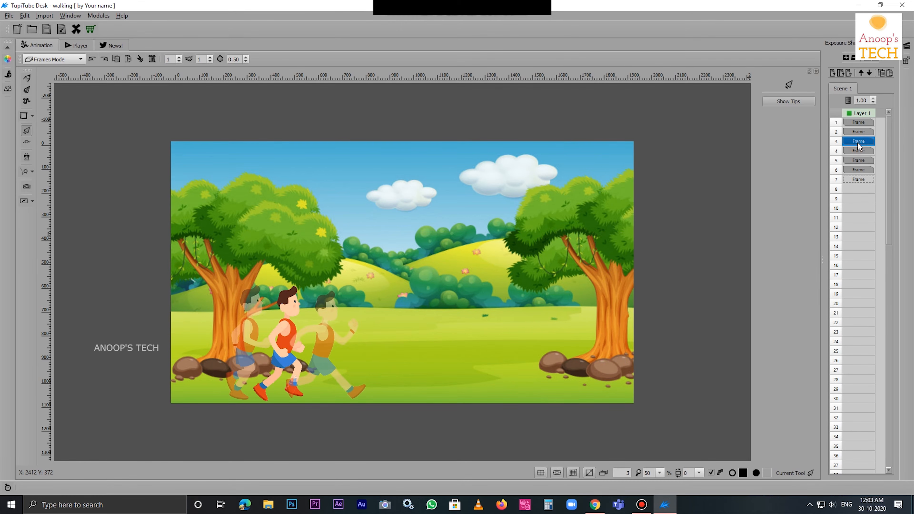
right_click(859, 145)
click(865, 182)
click(863, 180)
right_click(864, 181)
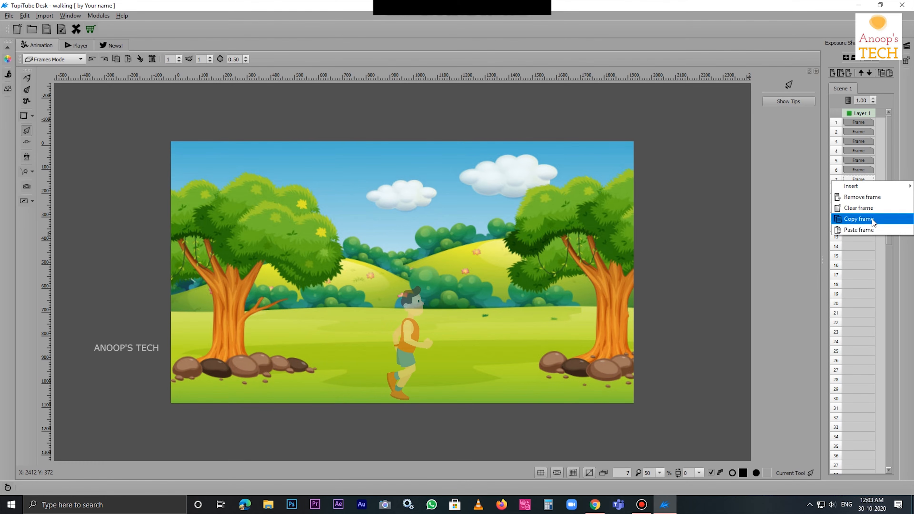
click(859, 230)
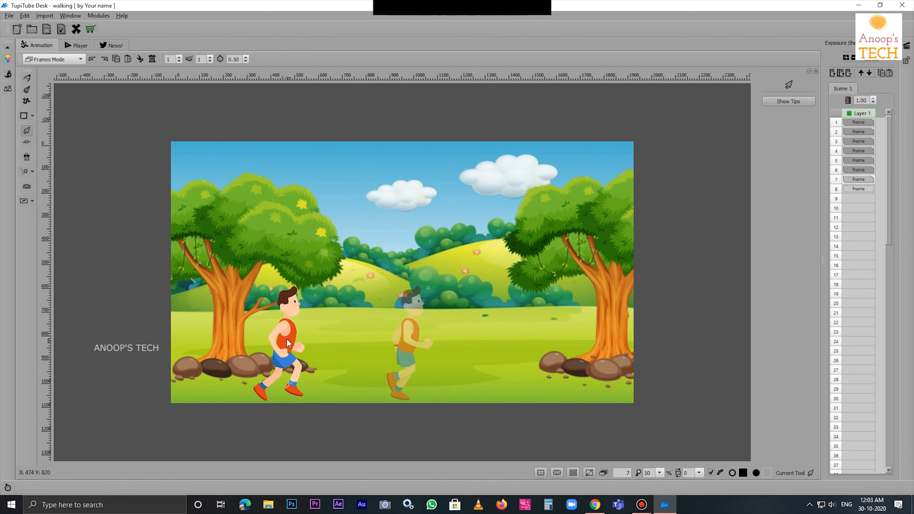
drag(288, 343, 444, 344)
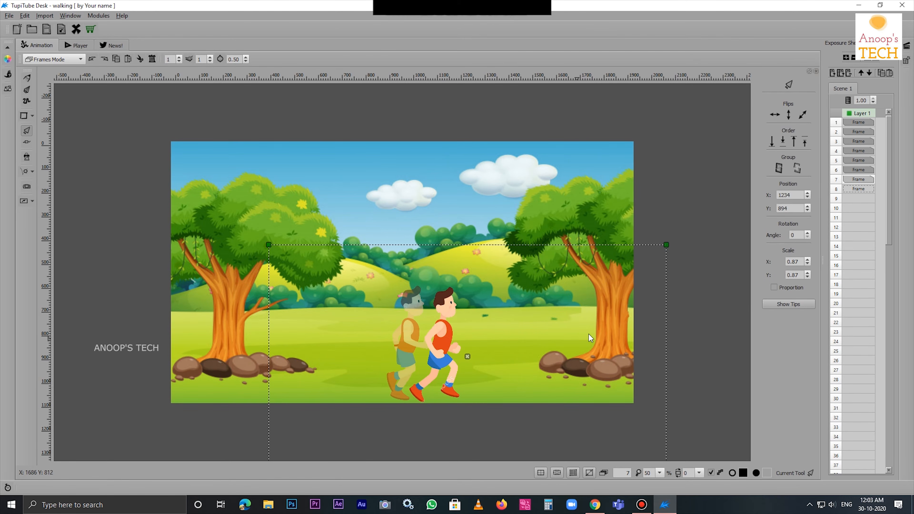
Copy frame 4 into frame 8 and move its runner ahead of the frame 7 runner to about X 1406, Y 858
click(859, 150)
right_click(858, 149)
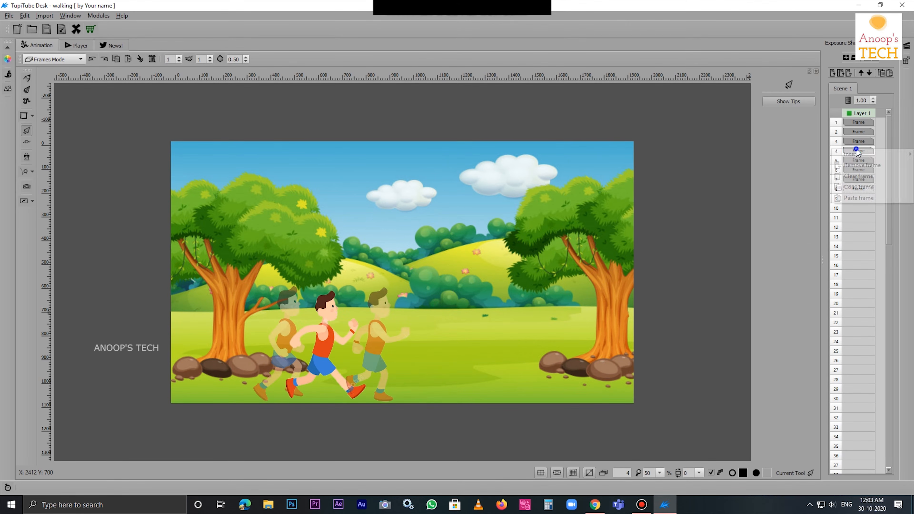
click(856, 190)
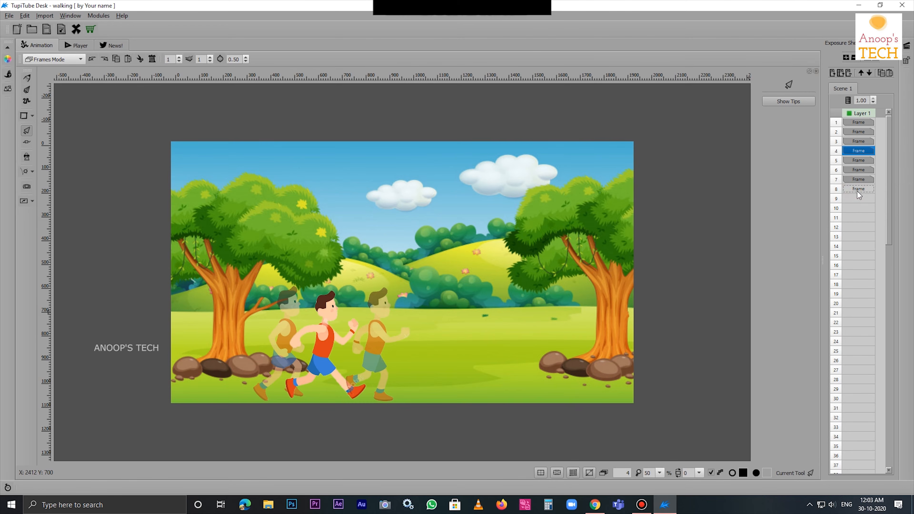
click(859, 190)
right_click(858, 191)
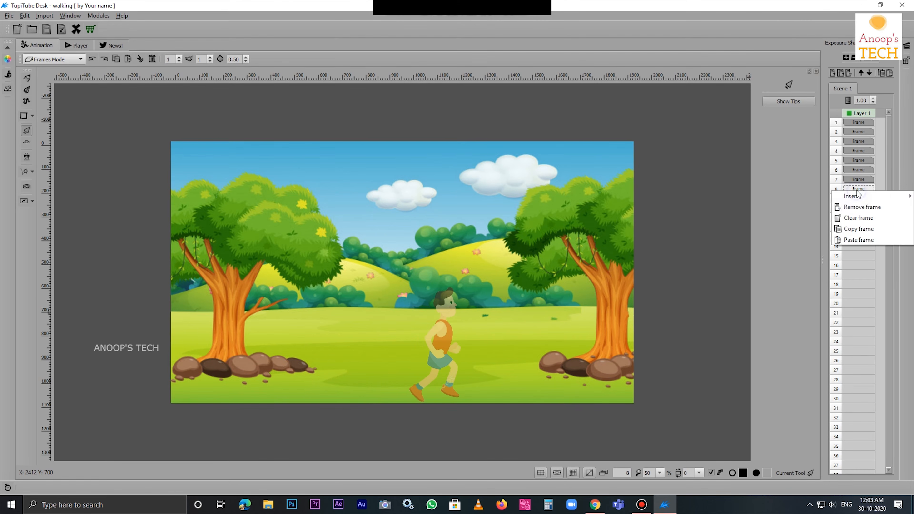
click(865, 241)
click(316, 345)
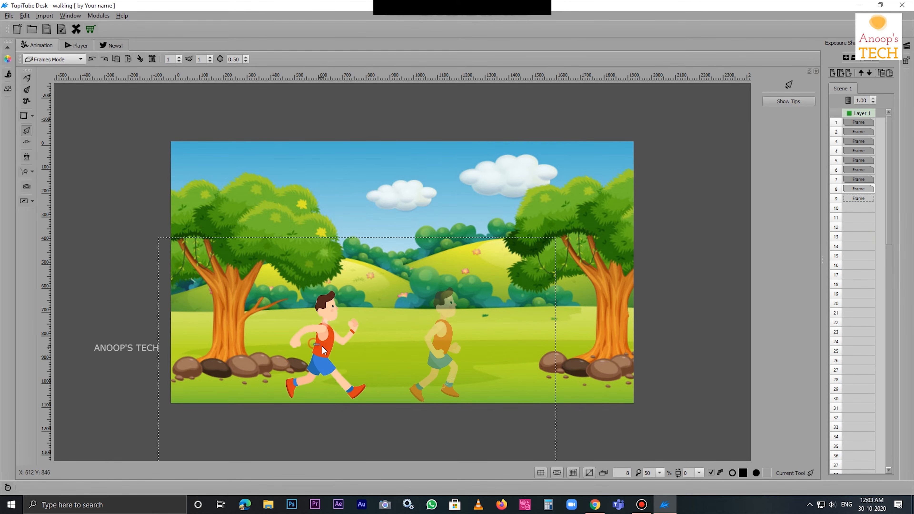
click(323, 344)
drag(325, 348, 477, 347)
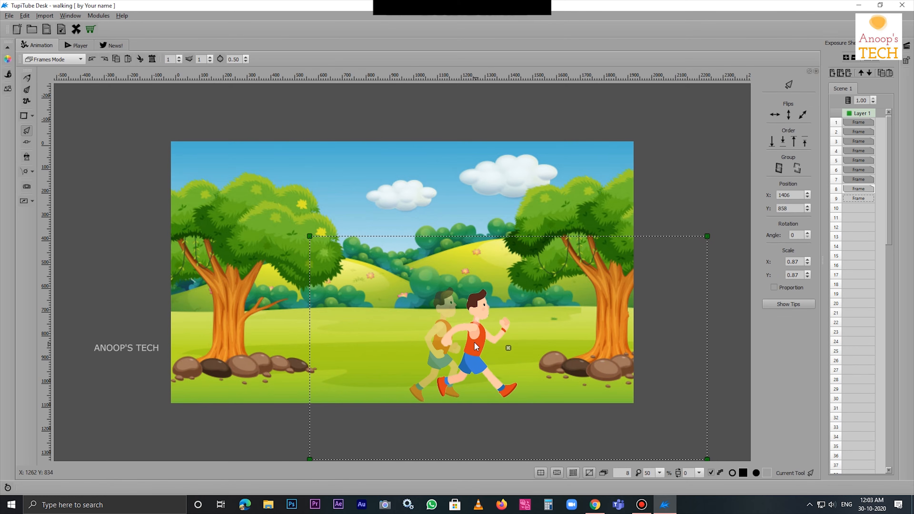
Copy frame 1 of Layer 1 into the empty frame 9
click(859, 124)
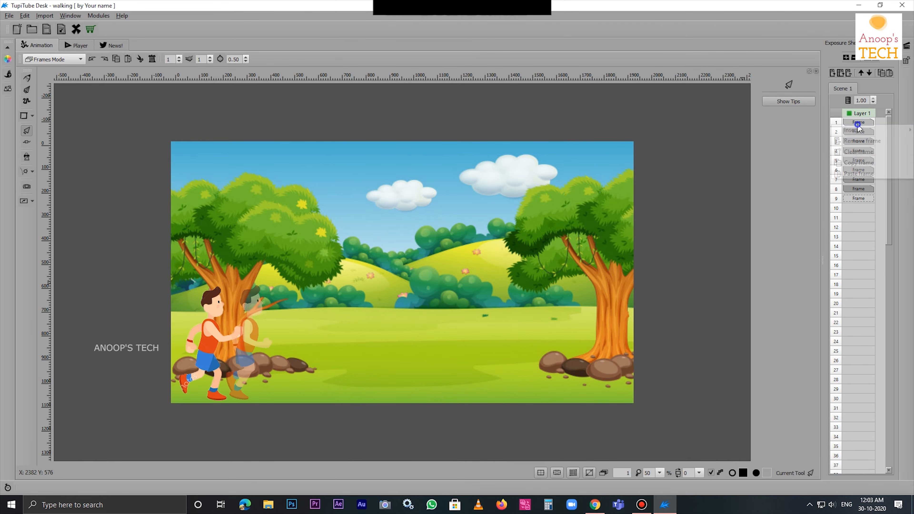
right_click(859, 125)
click(858, 163)
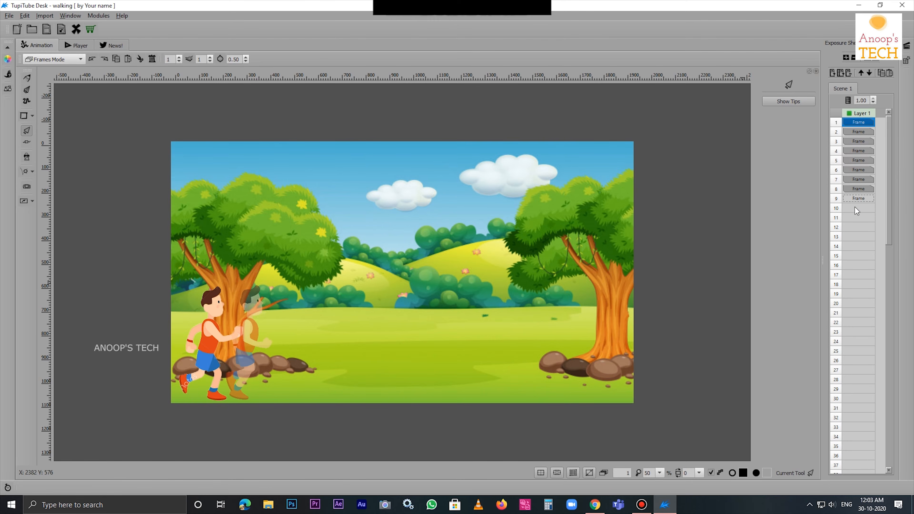
click(859, 199)
right_click(858, 199)
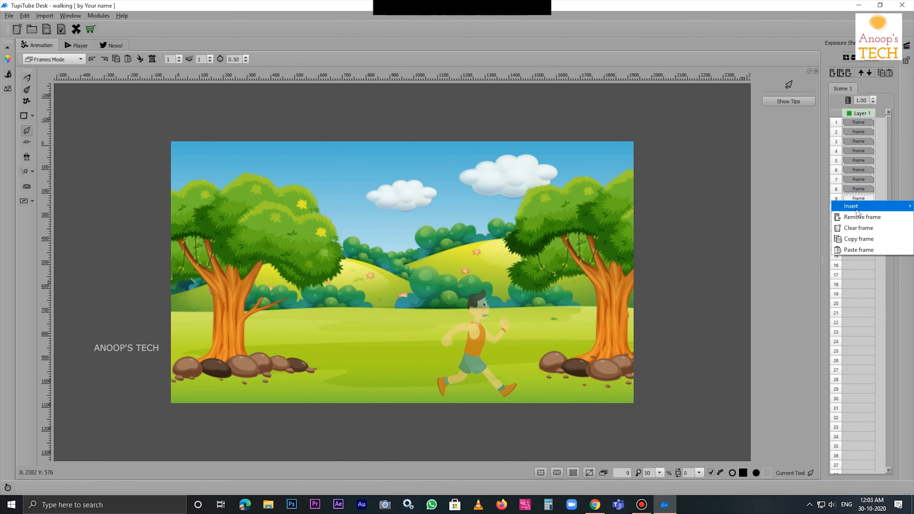
click(859, 250)
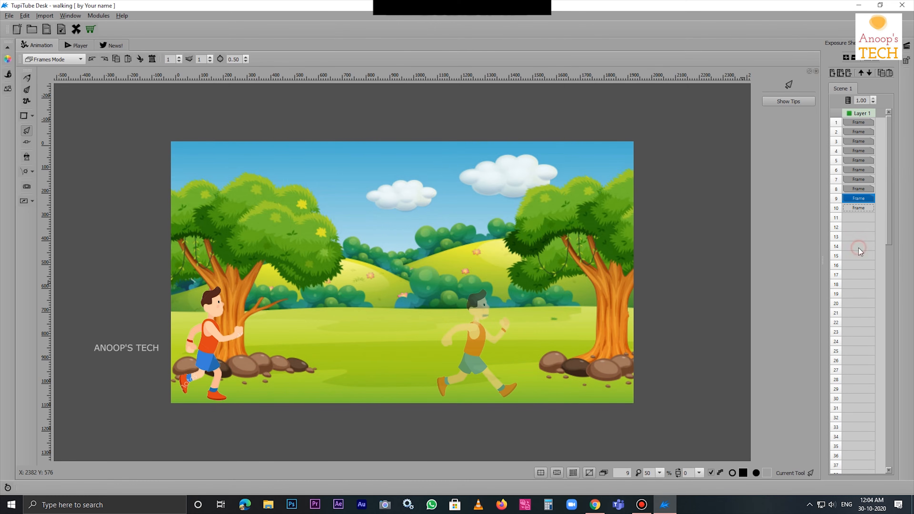
Copy frame 2 of Layer 1 into the empty frame 10
click(858, 132)
right_click(859, 132)
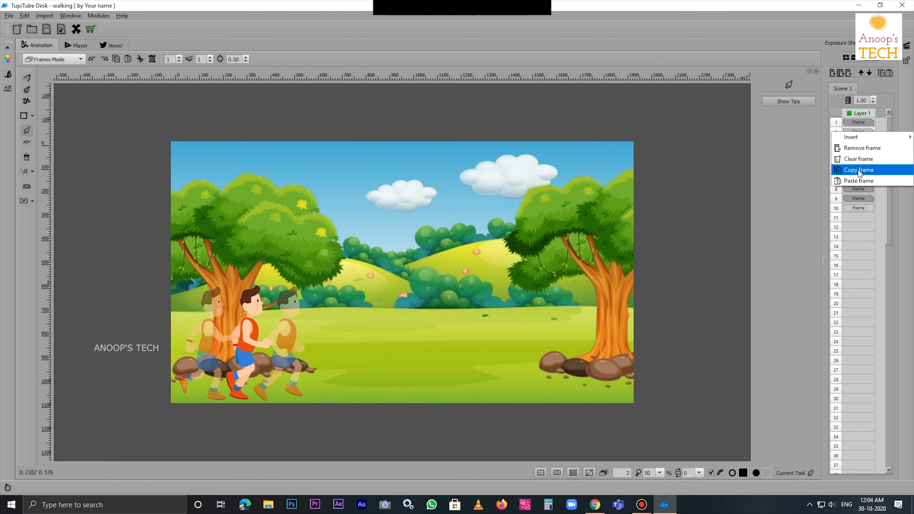
click(860, 183)
click(859, 208)
right_click(859, 208)
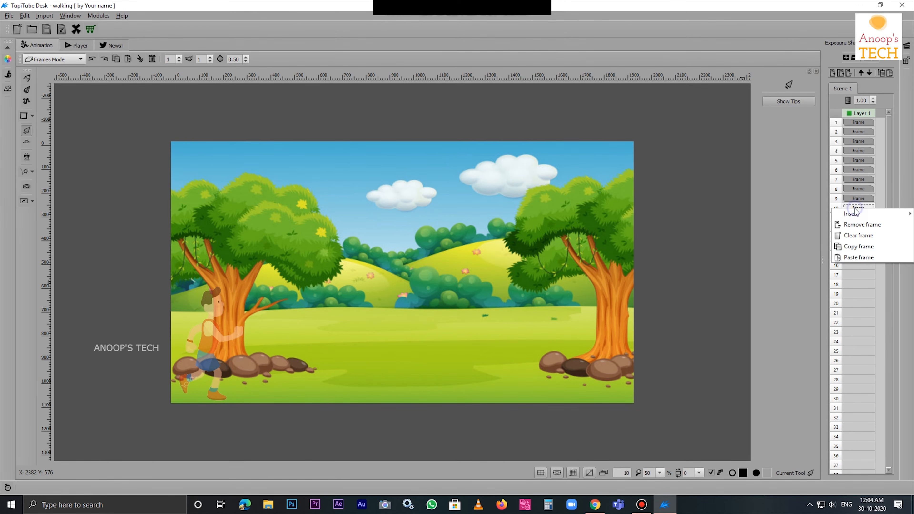
click(864, 259)
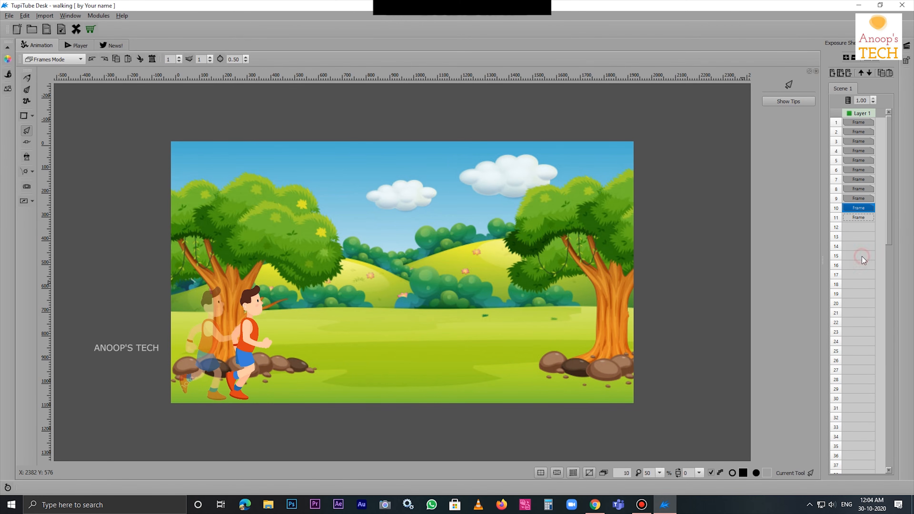
Copy frame 3 of Layer 1 into the empty frame 11
click(859, 142)
right_click(858, 141)
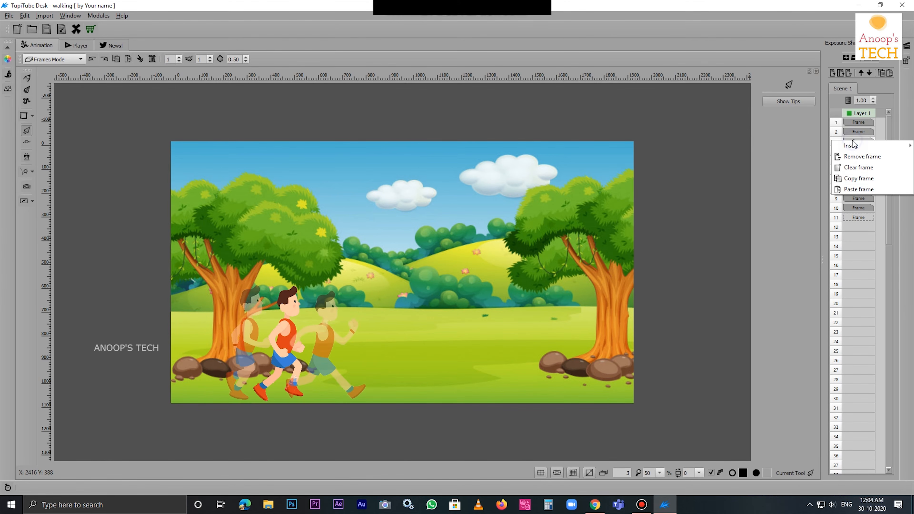
click(863, 180)
click(860, 219)
right_click(860, 219)
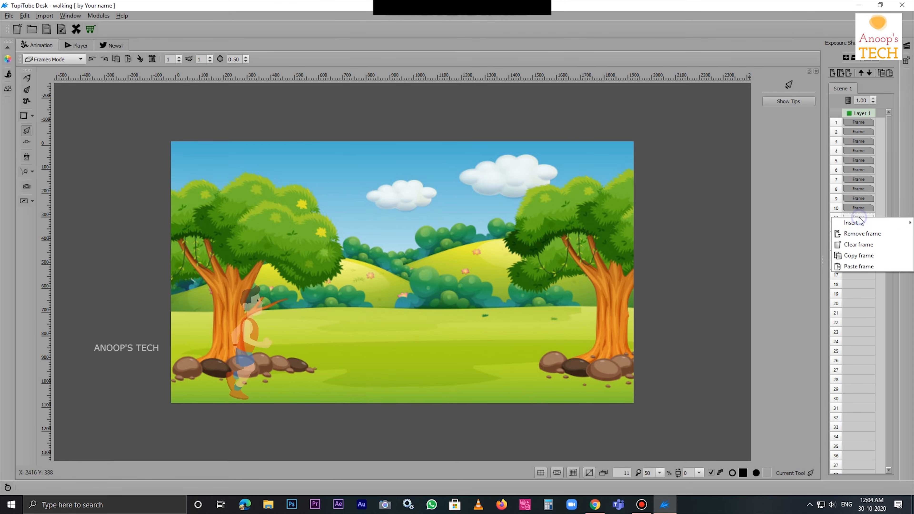
click(863, 266)
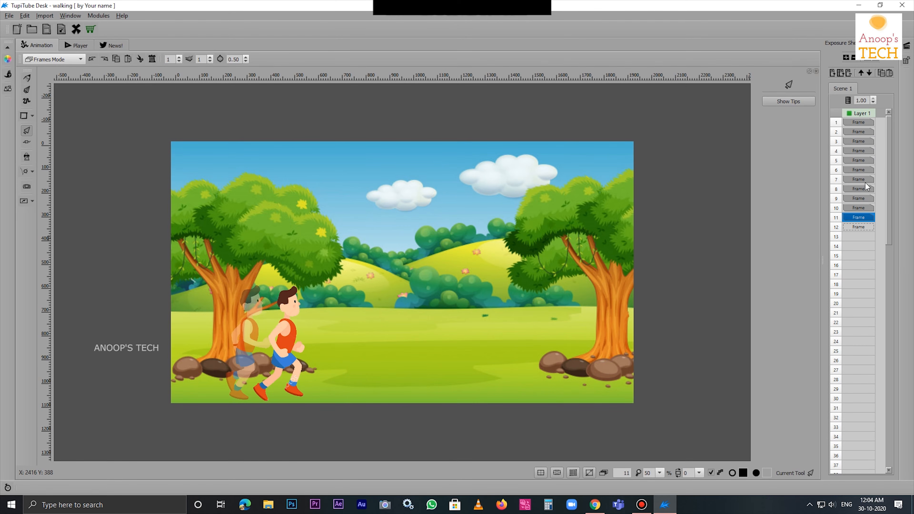
Copy frame 4 of Layer 1 into the empty frame 12
click(859, 152)
right_click(858, 153)
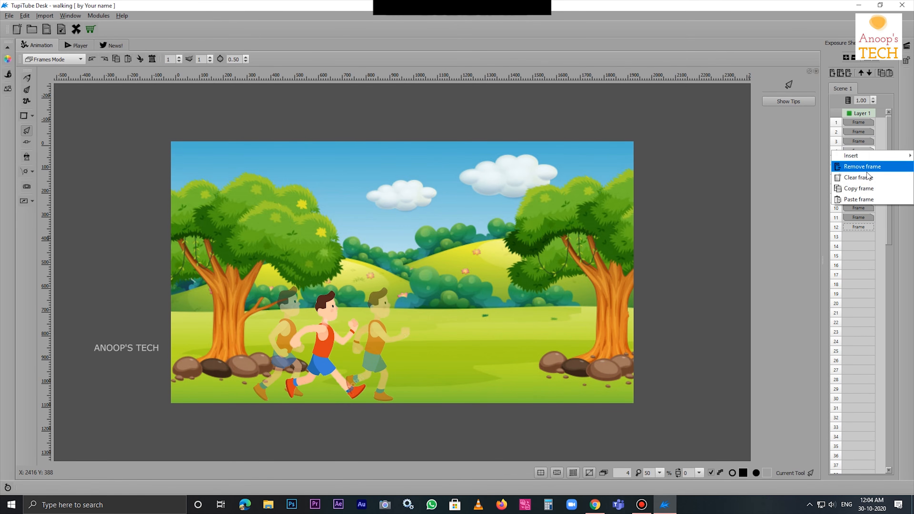
click(867, 188)
right_click(858, 227)
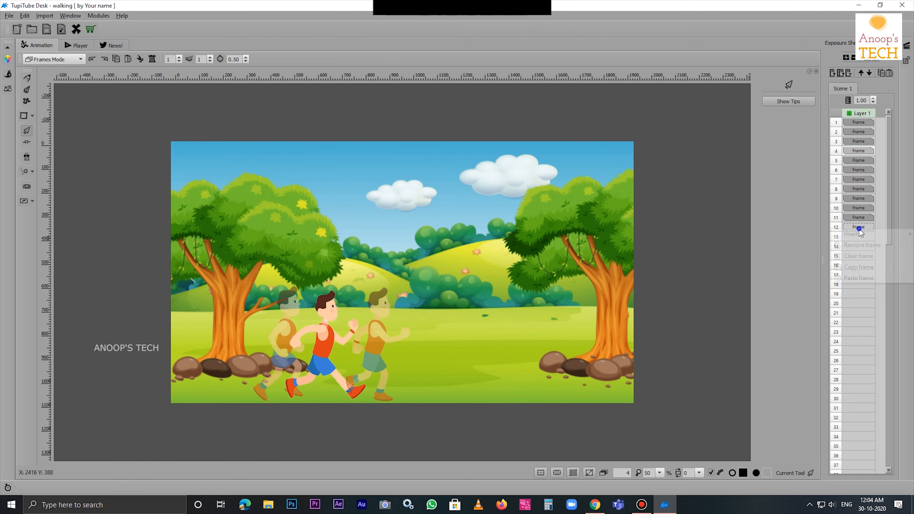
key(Escape)
right_click(859, 228)
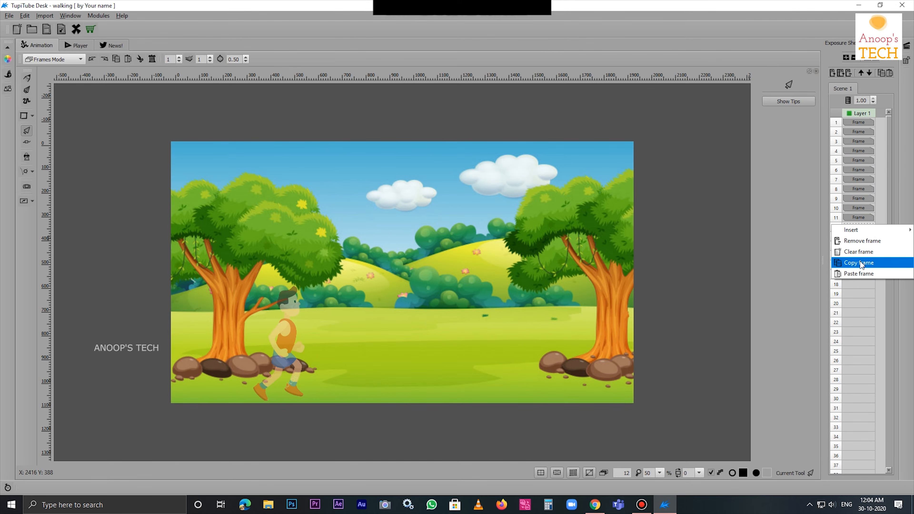
click(861, 274)
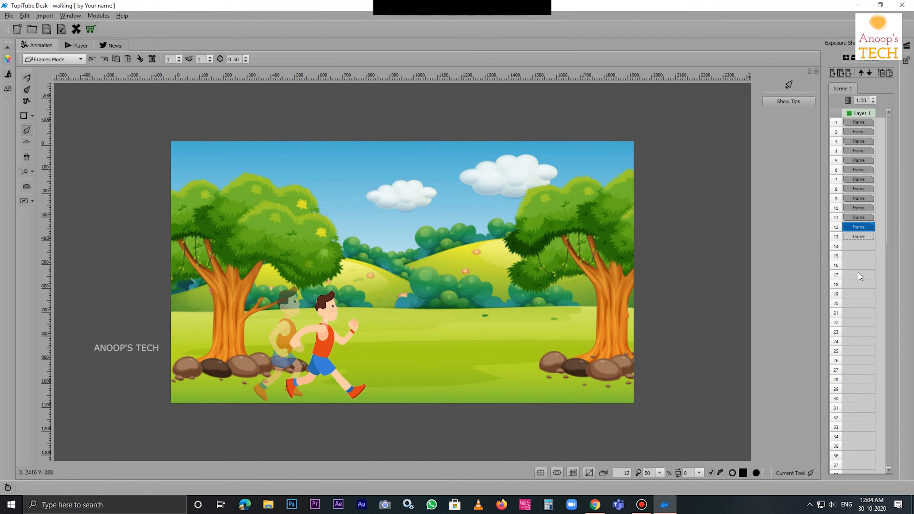
Move the frame 9 runner to about X 1522, Y 836 and the frame 10 runner to about X 1610, Y 850
click(857, 198)
click(857, 189)
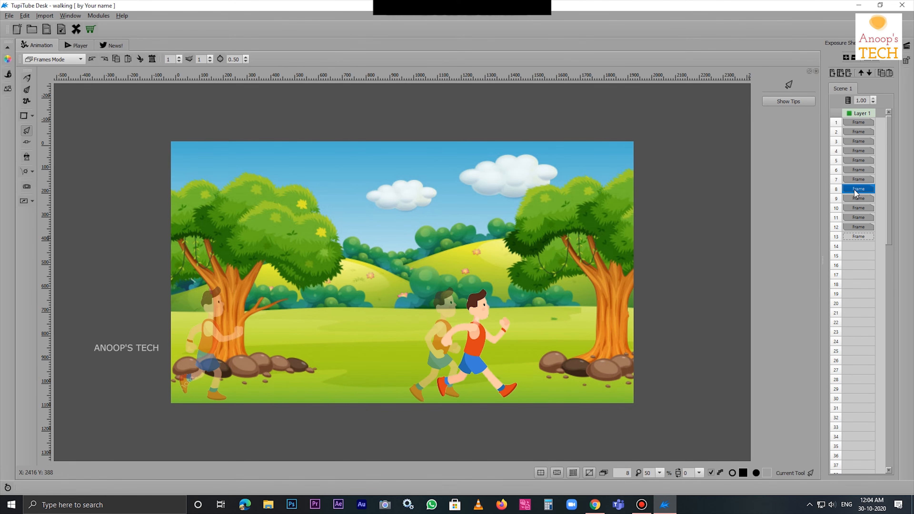
click(859, 180)
click(859, 190)
click(861, 199)
drag(215, 350, 509, 348)
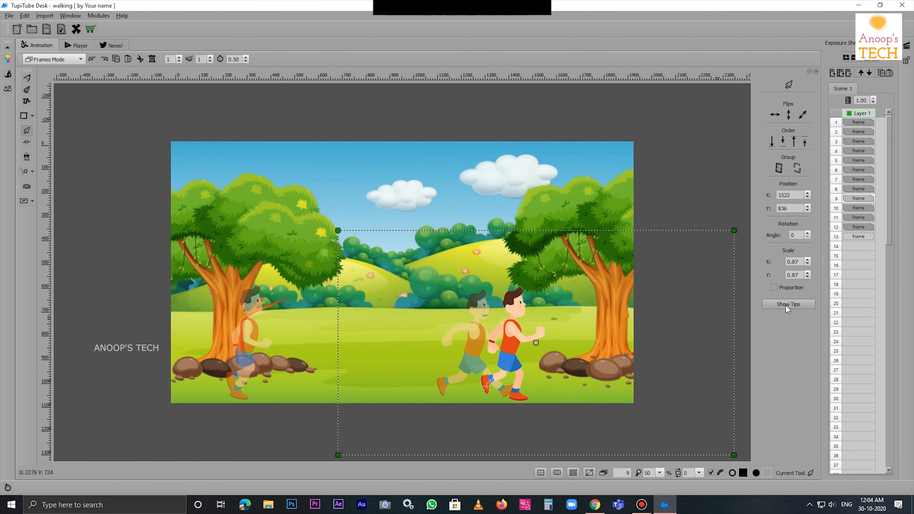
click(859, 209)
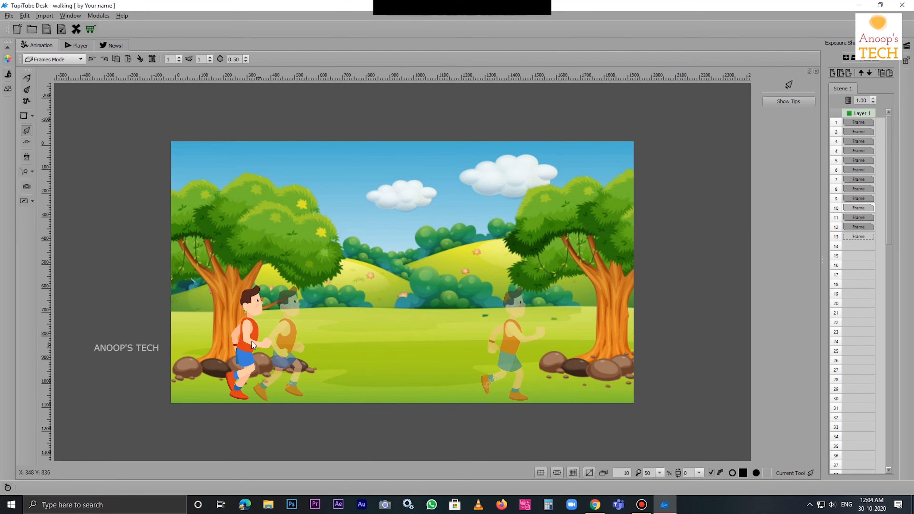
drag(252, 345, 539, 343)
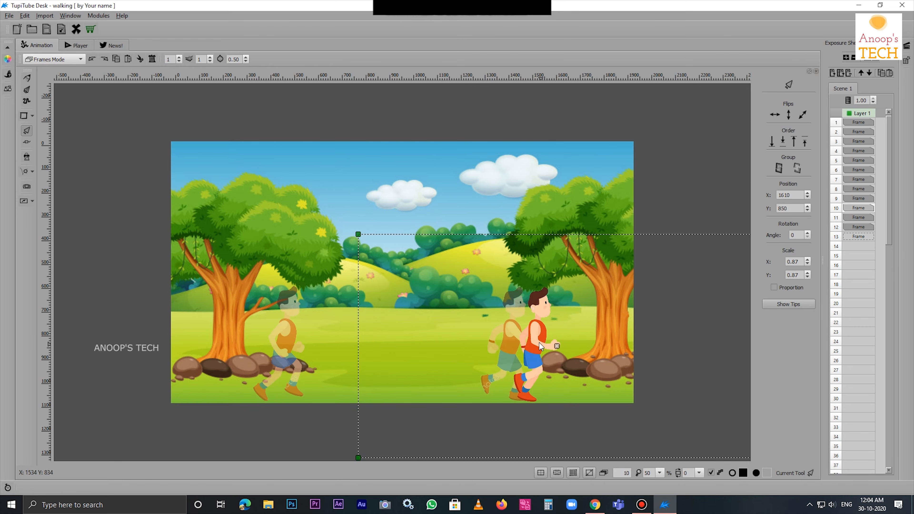
Move the frame 11 runner to about X 1770, Y 914 and the frame 12 runner ahead of it at the background's right edge
click(859, 218)
drag(312, 335, 573, 350)
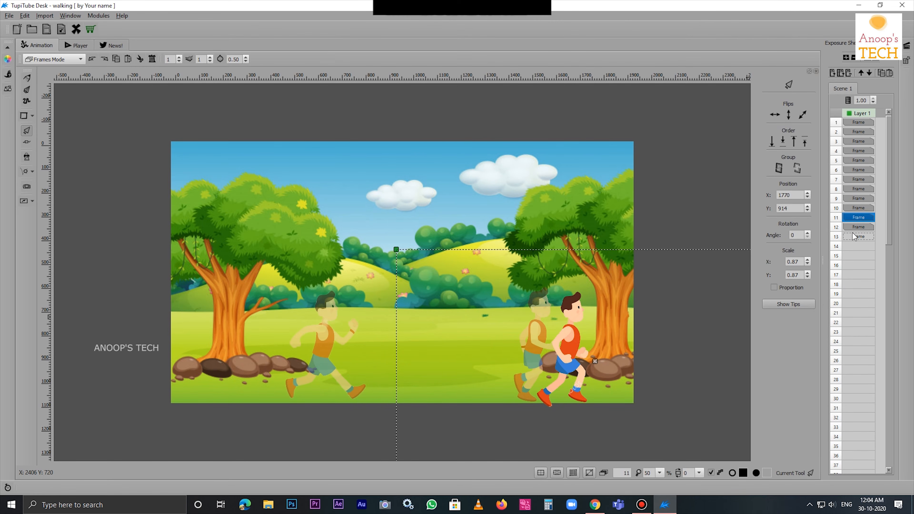
click(858, 228)
drag(321, 348, 607, 351)
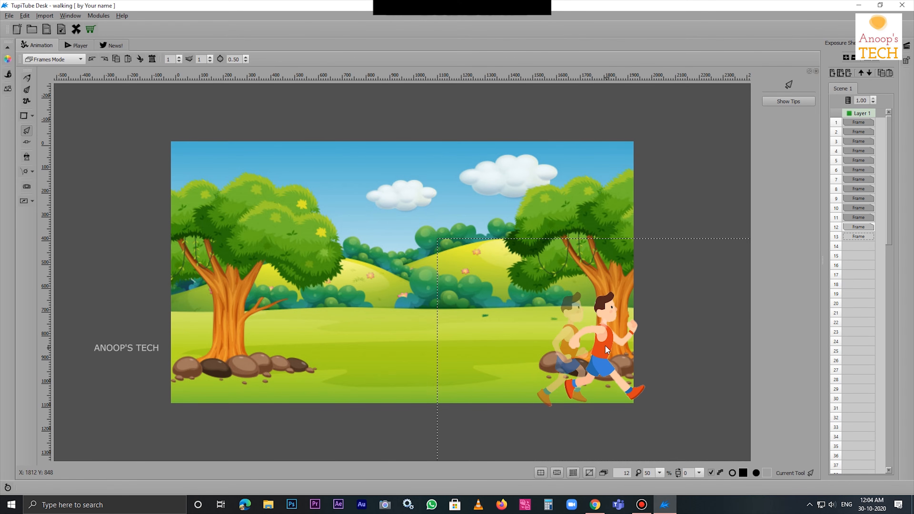
Copy frame 1 into frame 13 and move its runner ahead of the frame 12 runner, partly past the background's right edge
click(855, 123)
right_click(857, 123)
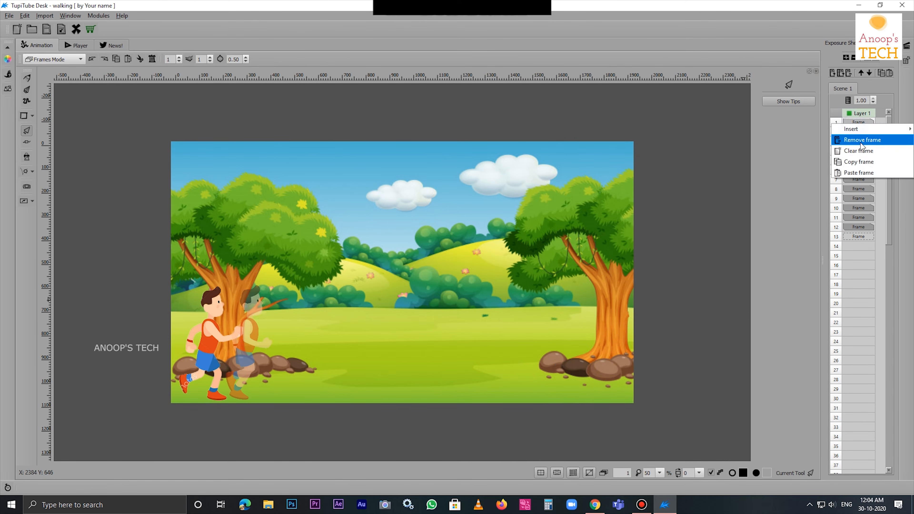
click(861, 163)
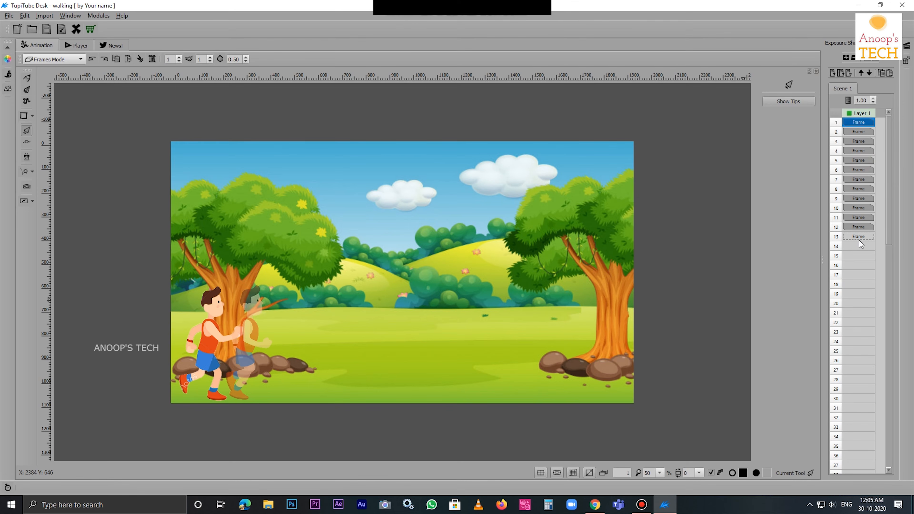
click(859, 237)
right_click(858, 238)
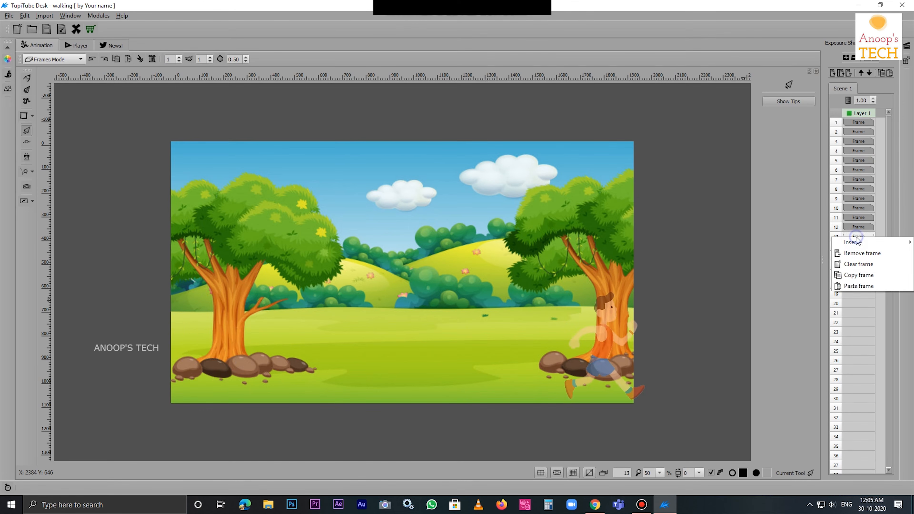
click(859, 286)
drag(219, 340, 640, 344)
Copy frame 2 into frame 14 and move its runner out of the scene to about X 2102, Y 854
right_click(858, 134)
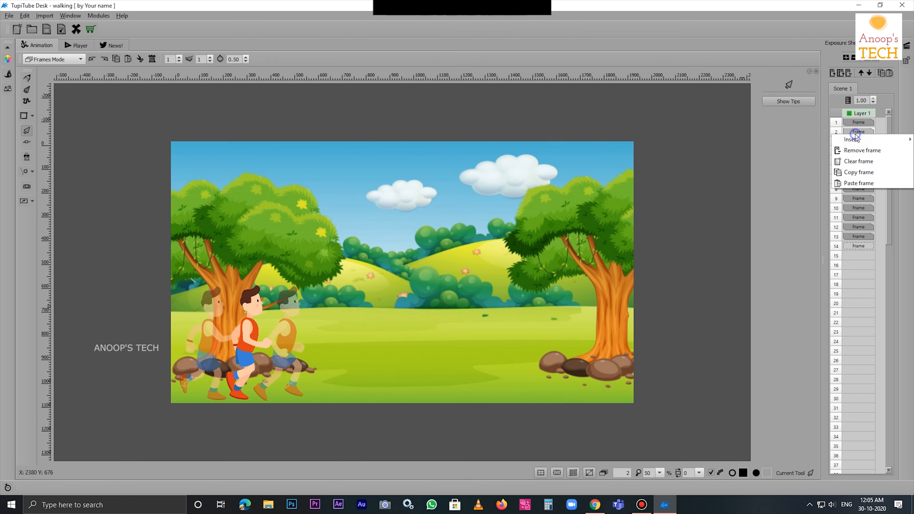
click(857, 171)
click(859, 246)
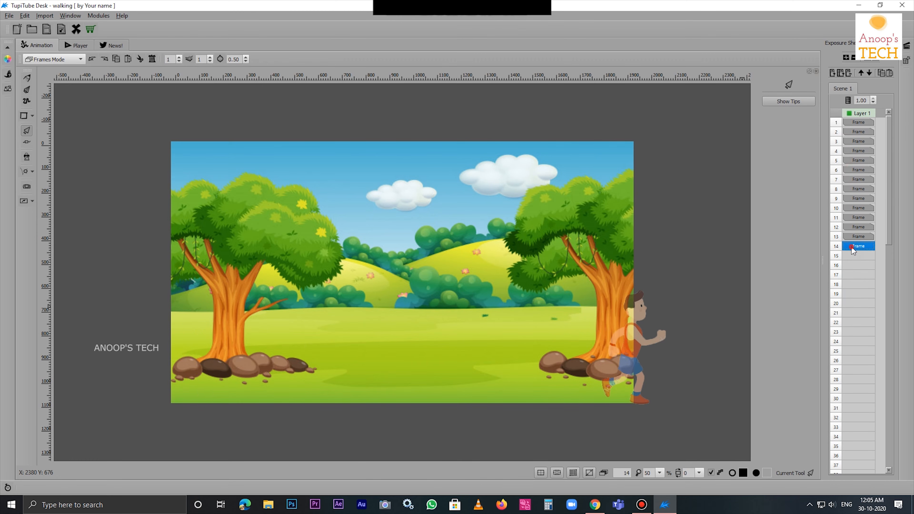
right_click(859, 246)
click(859, 297)
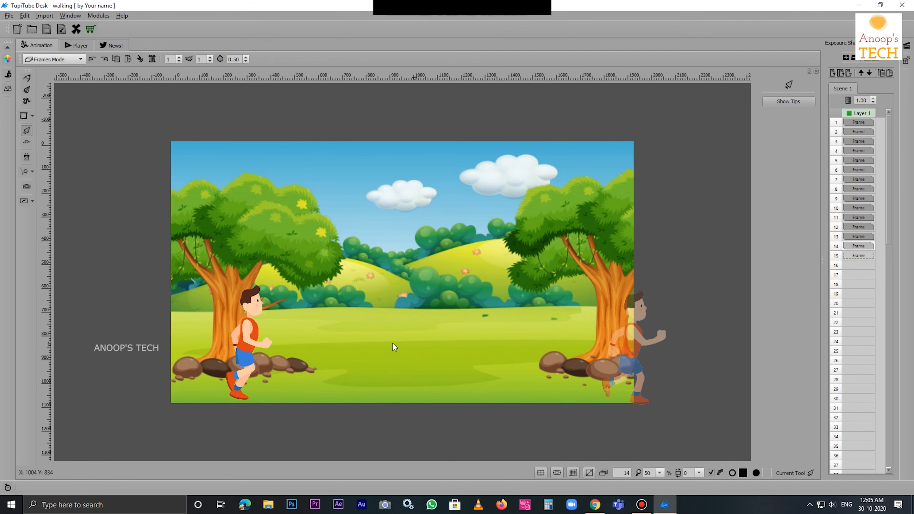
drag(248, 343, 654, 345)
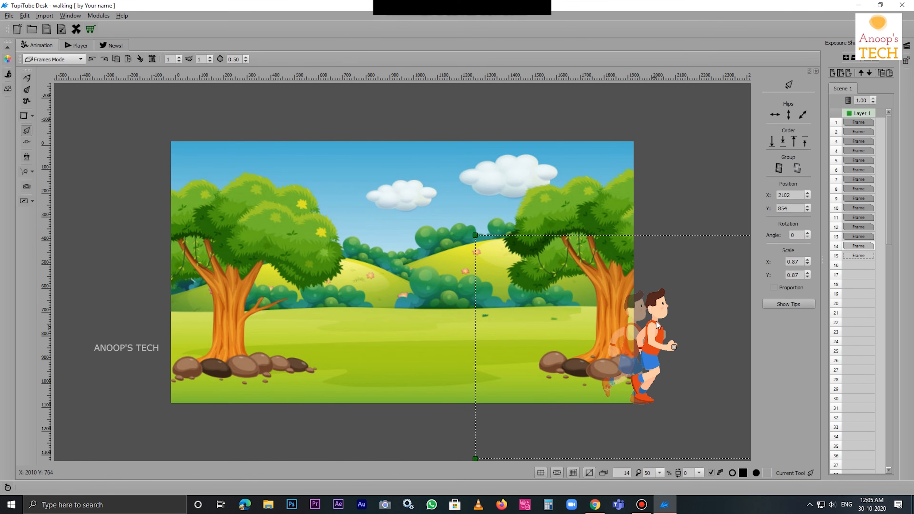
click(659, 200)
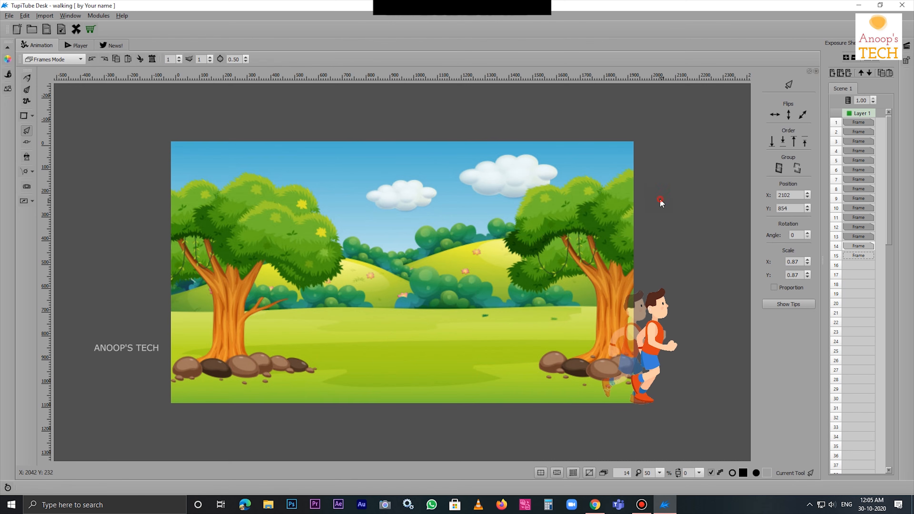
Play the scene preview at 7 FPS and slow the playback down to 3 FPS
click(76, 45)
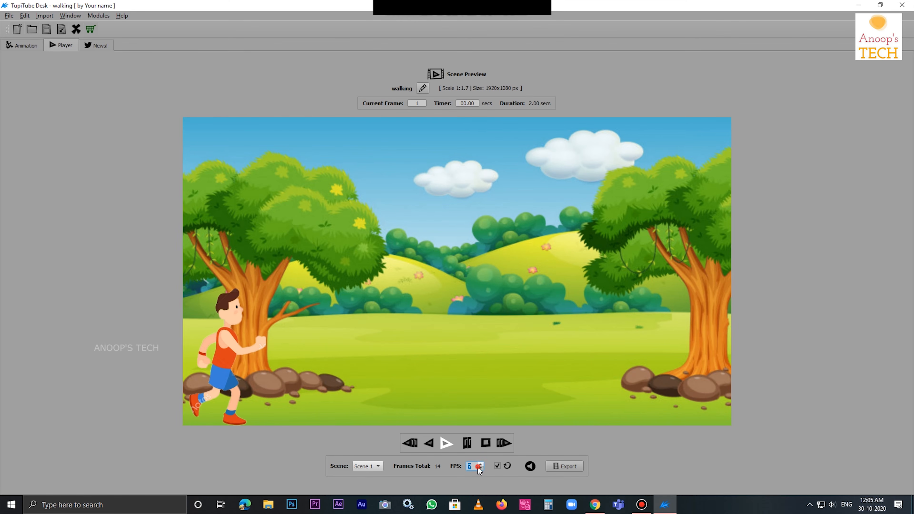
click(446, 443)
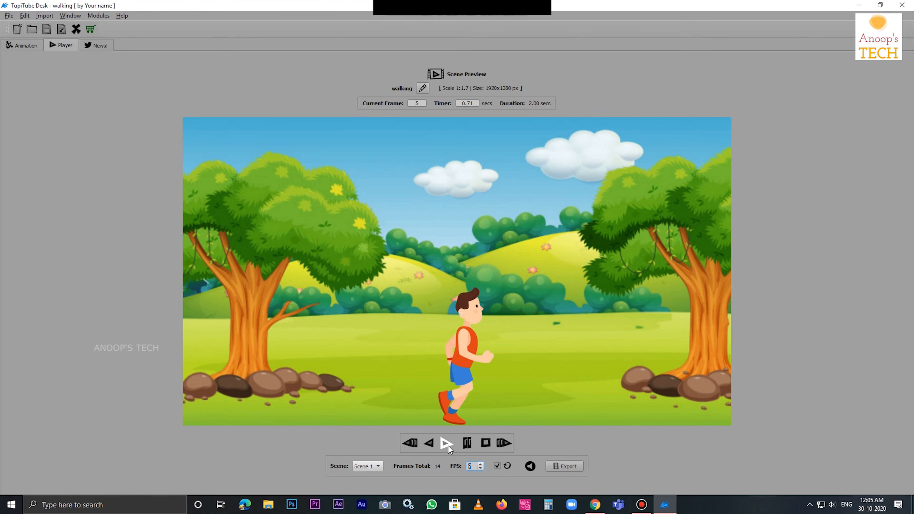
click(481, 469)
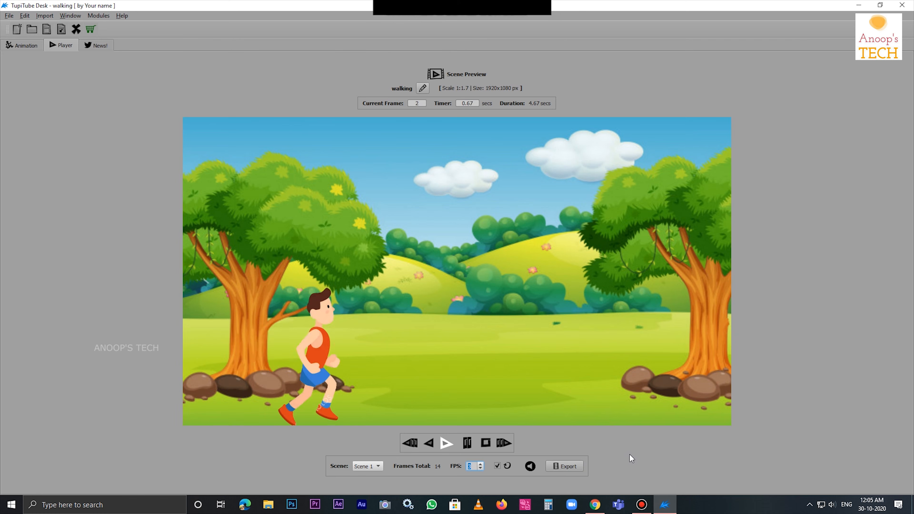
Compare the looping run at 5 FPS and 3 FPS, and minimize the program window when done
click(481, 464)
click(481, 464)
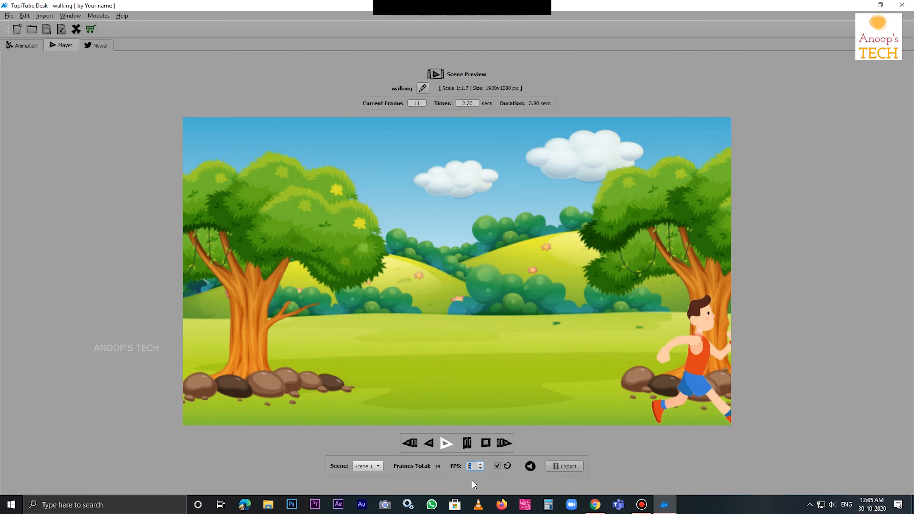
click(481, 470)
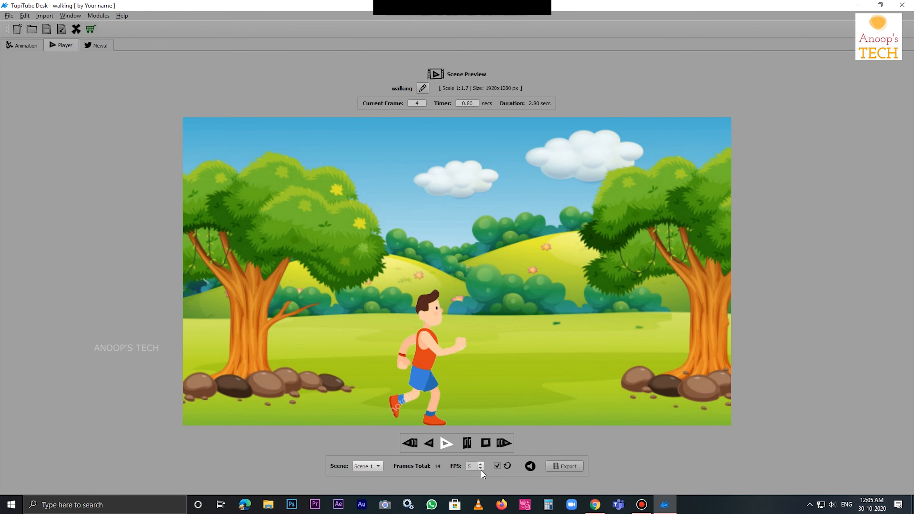
click(481, 469)
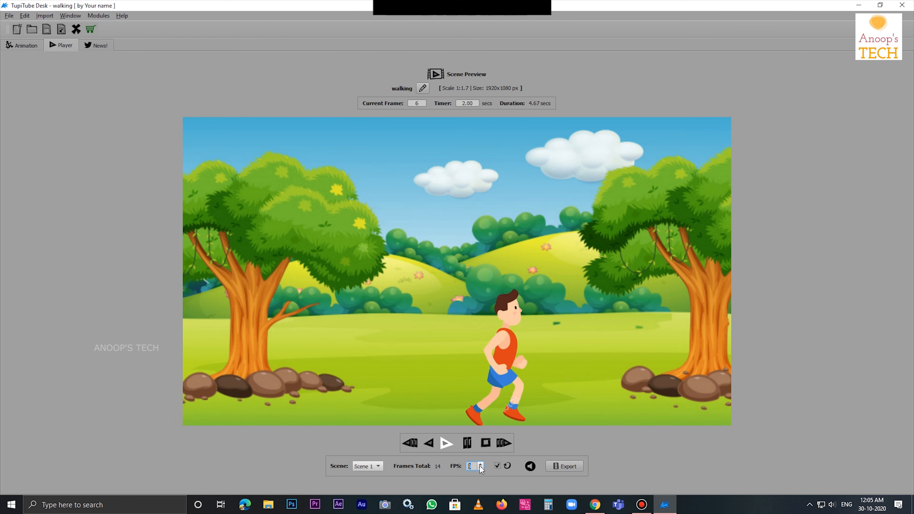
click(480, 464)
click(859, 5)
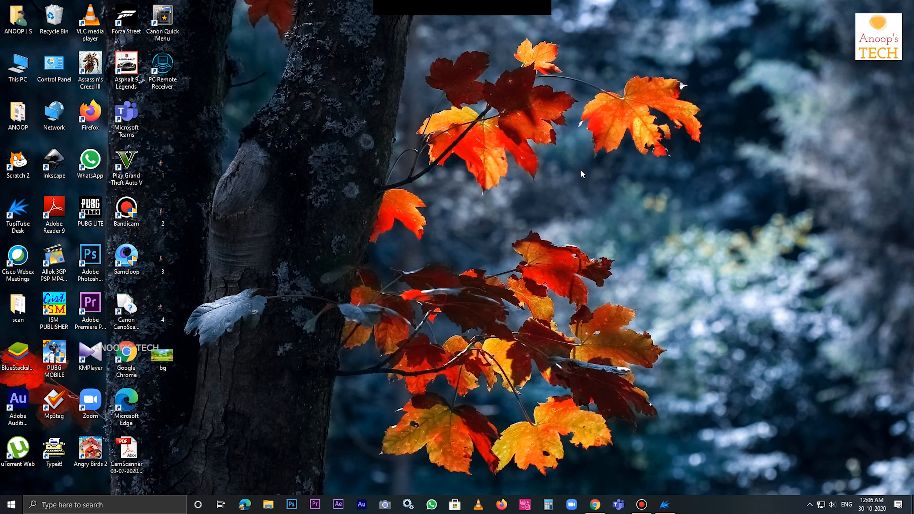